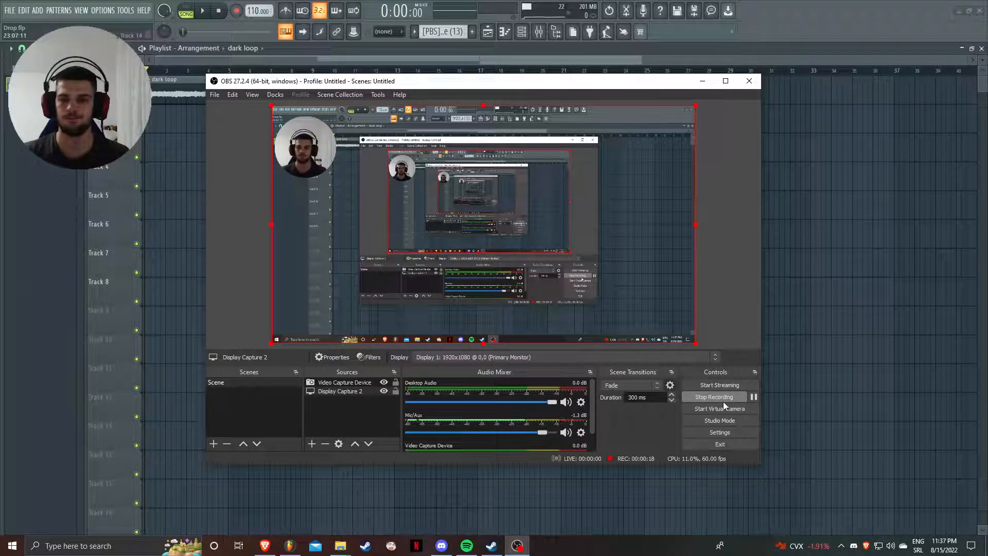
Switch from OBS to FL Studio and look over the dark loop arrangement in the playlist.
{"action": "left_click", "coordinate": [837, 340]}
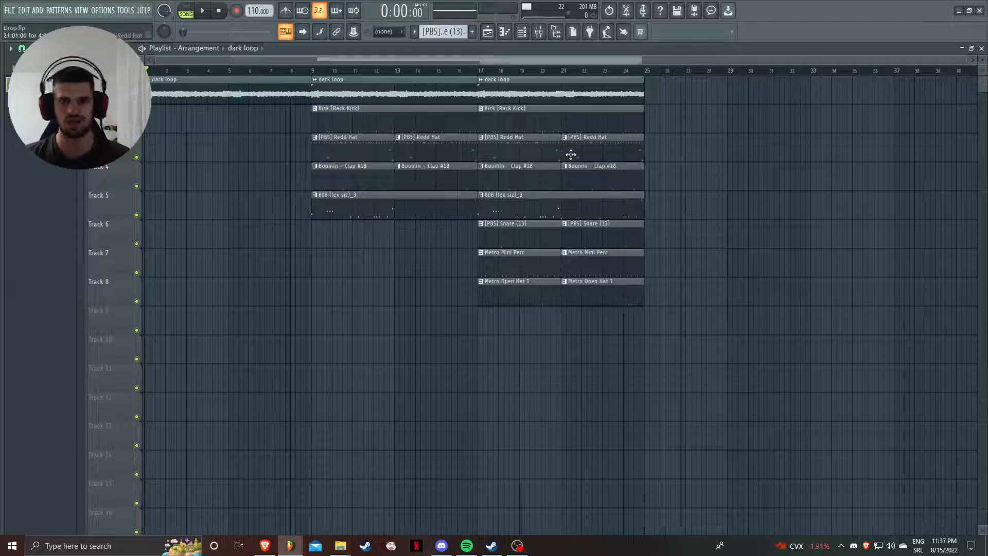
{"action": "scroll", "coordinate": [484, 124], "scroll_direction": "up", "scroll_amount": 2}
{"action": "scroll", "coordinate": [422, 88], "scroll_direction": "down", "scroll_amount": 2}
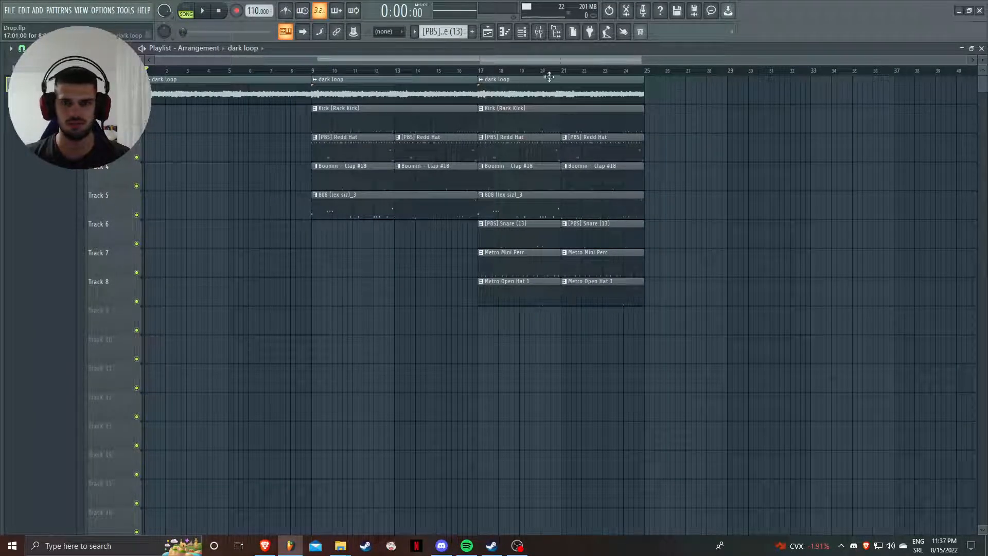
{"action": "left_click", "coordinate": [538, 31]}
{"action": "left_click", "coordinate": [487, 31]}
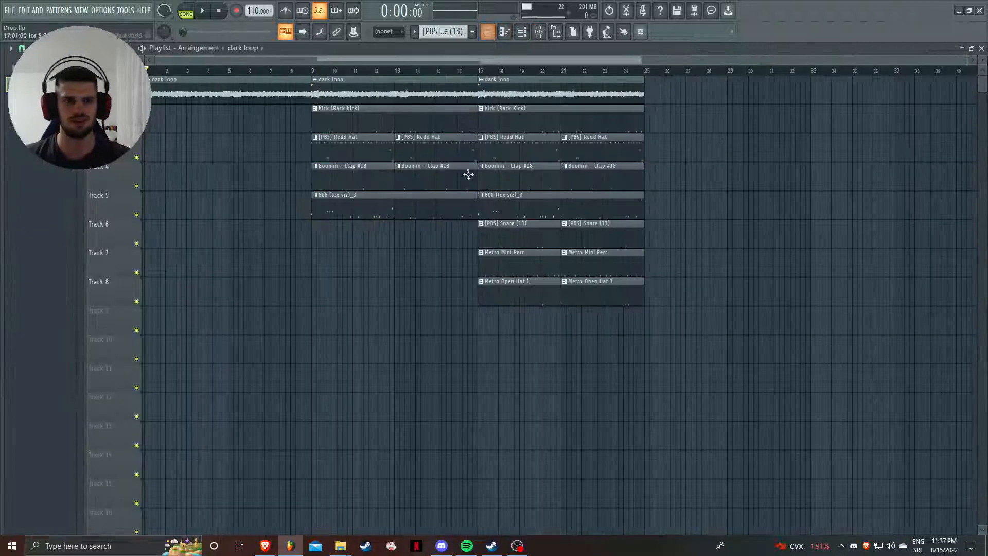
{"action": "scroll", "coordinate": [329, 113], "scroll_direction": "up", "scroll_amount": 2}
{"action": "scroll", "coordinate": [304, 165], "scroll_direction": "down", "scroll_amount": 2}
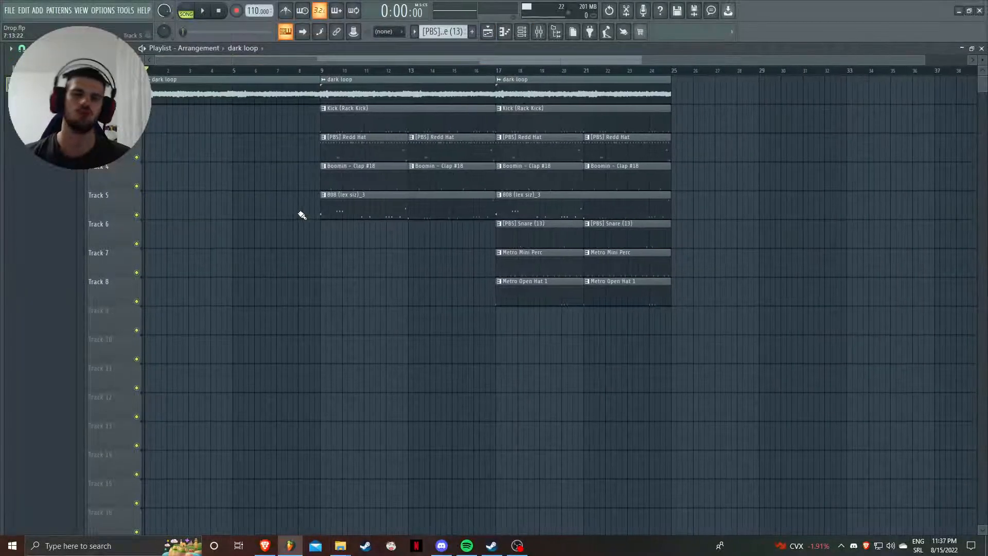
Bring up the channel rack and reposition its window over the playlist so the channel controls are unobstructed.
{"action": "left_click", "coordinate": [528, 34]}
{"action": "left_click_drag", "start_coordinate": [140, 219], "coordinate": [142, 247]}
{"action": "left_click_drag", "start_coordinate": [138, 203], "coordinate": [144, 176]}
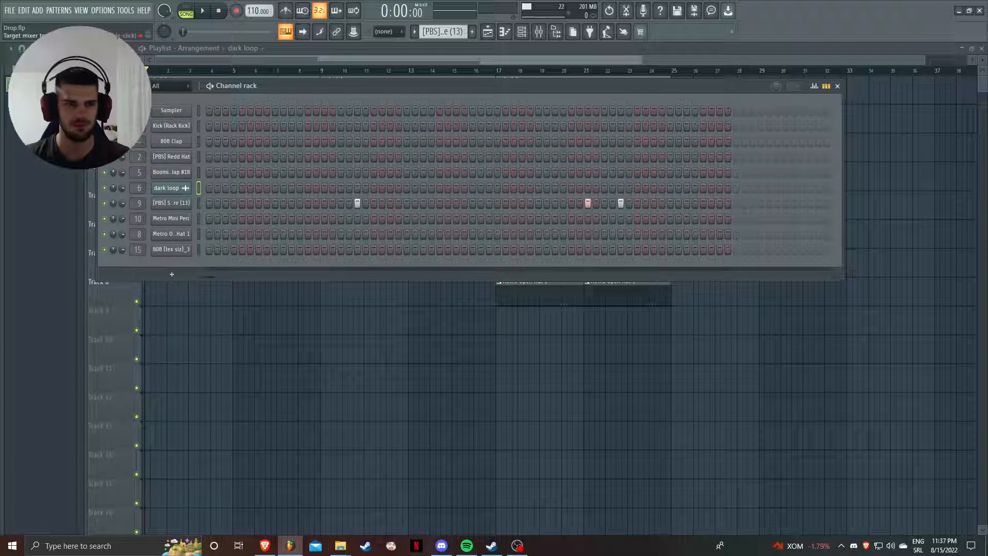
{"action": "left_click_drag", "start_coordinate": [265, 91], "coordinate": [366, 88]}
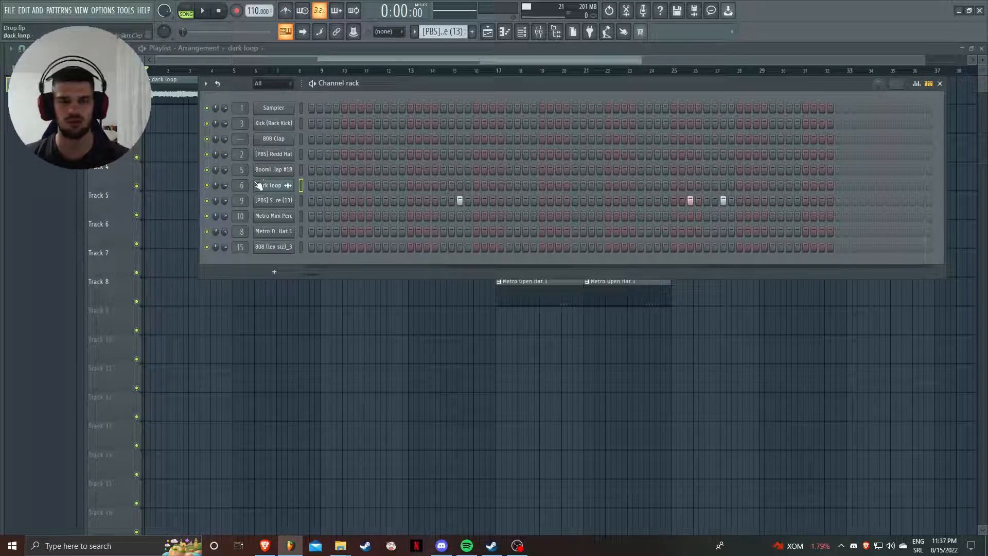
Select all channels in the rack and route them to consecutive mixer tracks starting from track 1.
{"action": "left_click_drag", "start_coordinate": [301, 107], "coordinate": [310, 244]}
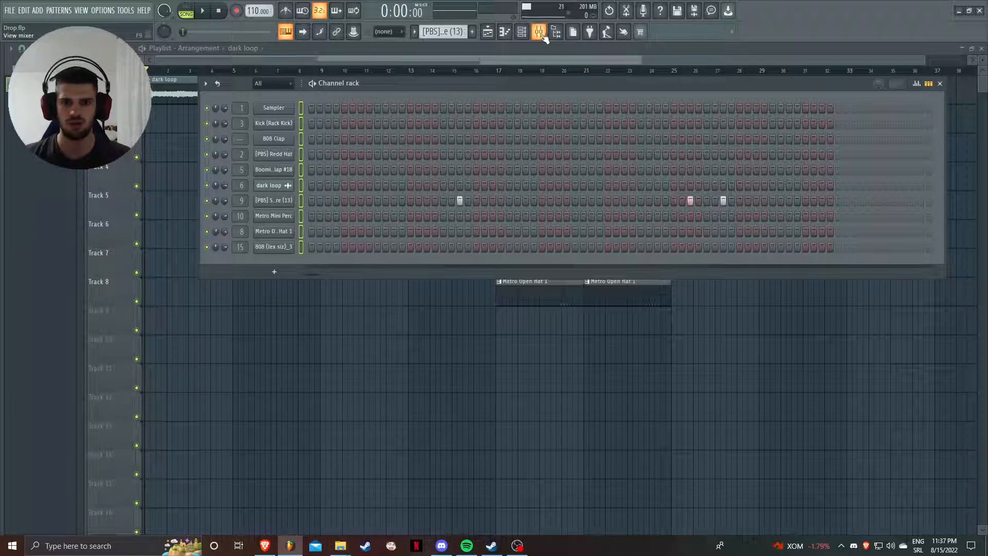
{"action": "key", "text": "ctrl+l"}
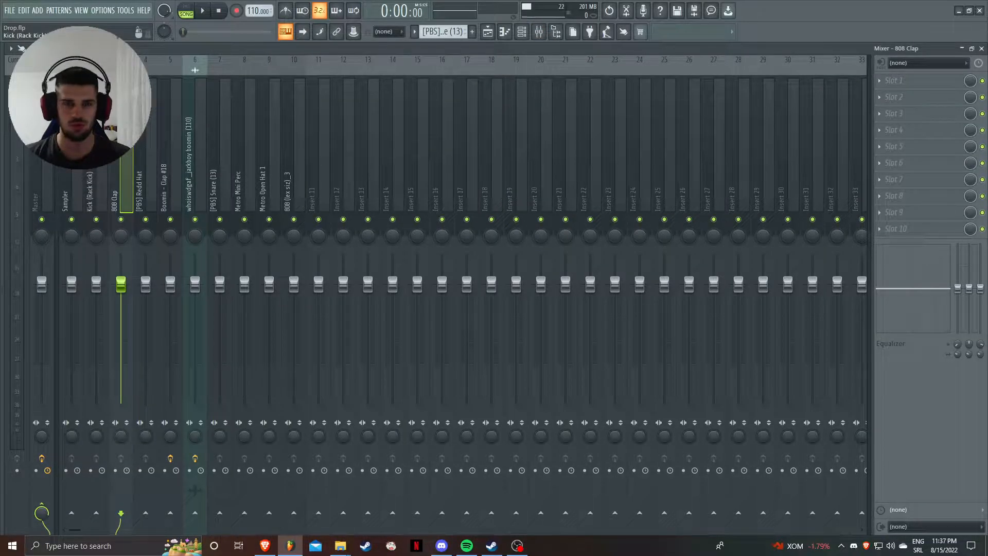
{"action": "left_click_drag", "start_coordinate": [72, 88], "coordinate": [383, 85]}
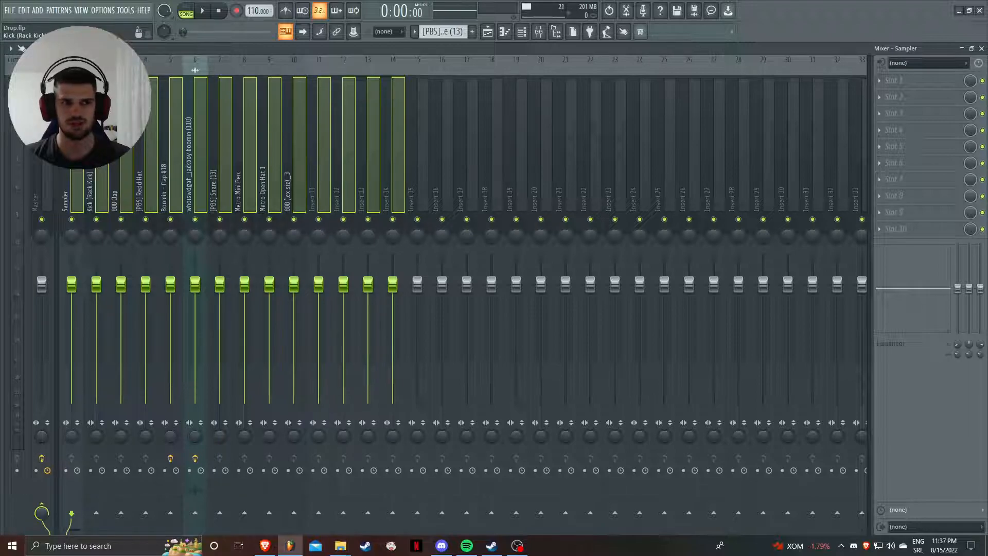
{"action": "right_click", "coordinate": [195, 70]}
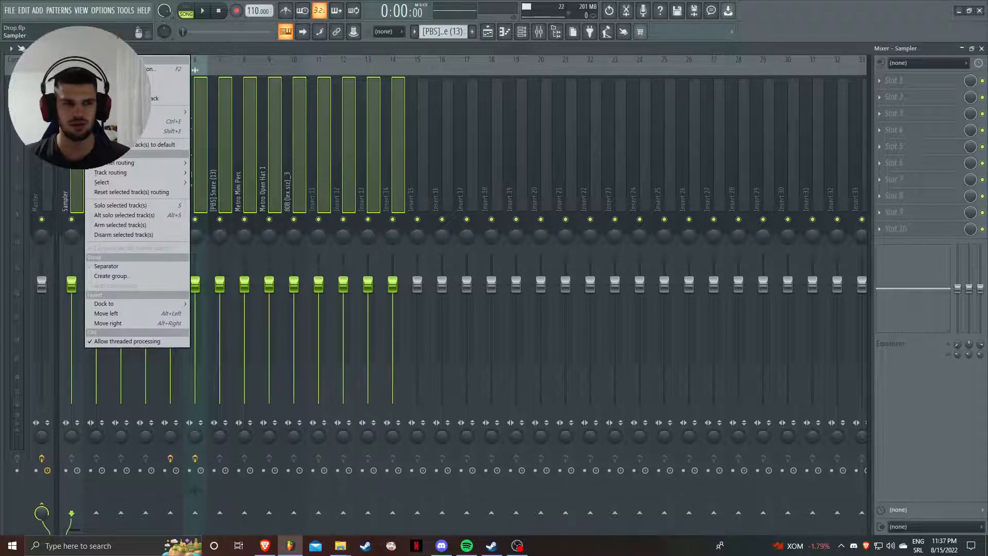
{"action": "mouse_move", "coordinate": [168, 162]}
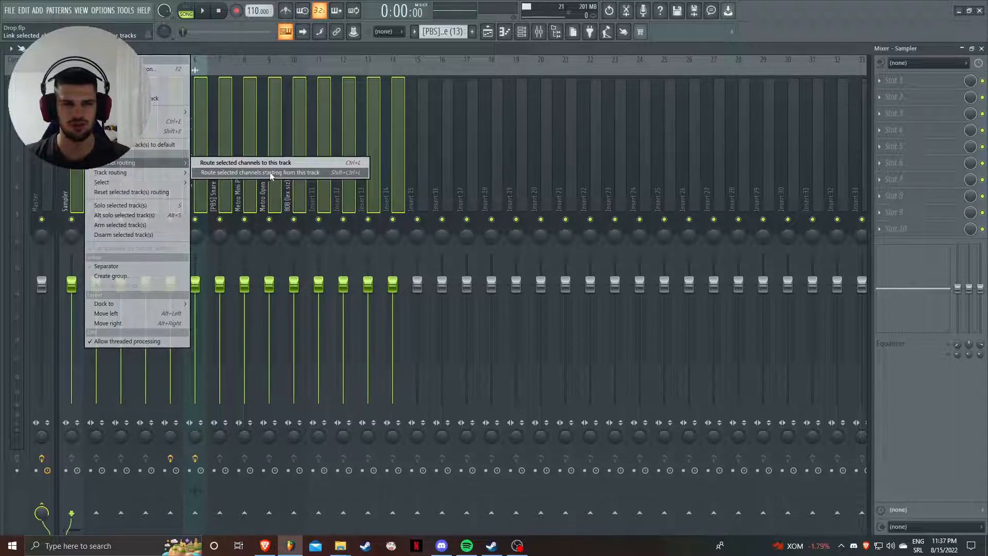
{"action": "left_click", "coordinate": [350, 173]}
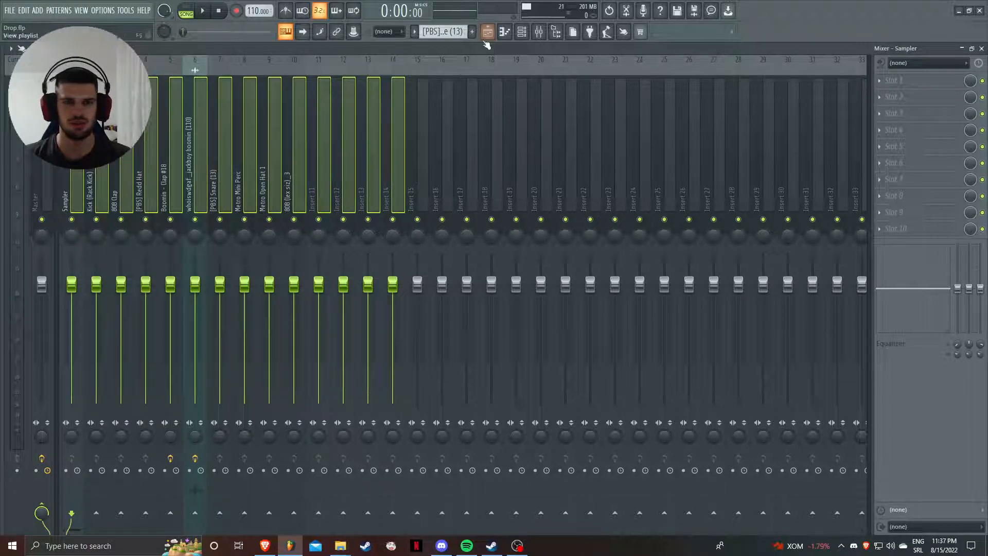
{"action": "left_click", "coordinate": [521, 32]}
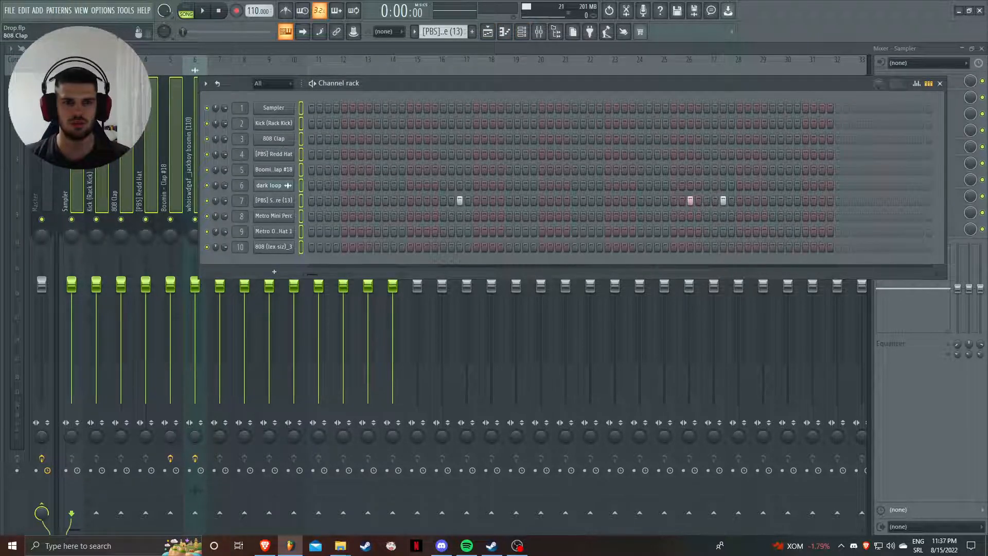
Play the arrangement from about bar 17 and watch each sound's level on its mixer track.
{"action": "left_click", "coordinate": [122, 113]}
{"action": "left_click", "coordinate": [75, 113]}
{"action": "key", "text": "space"}
{"action": "key", "text": "space"}
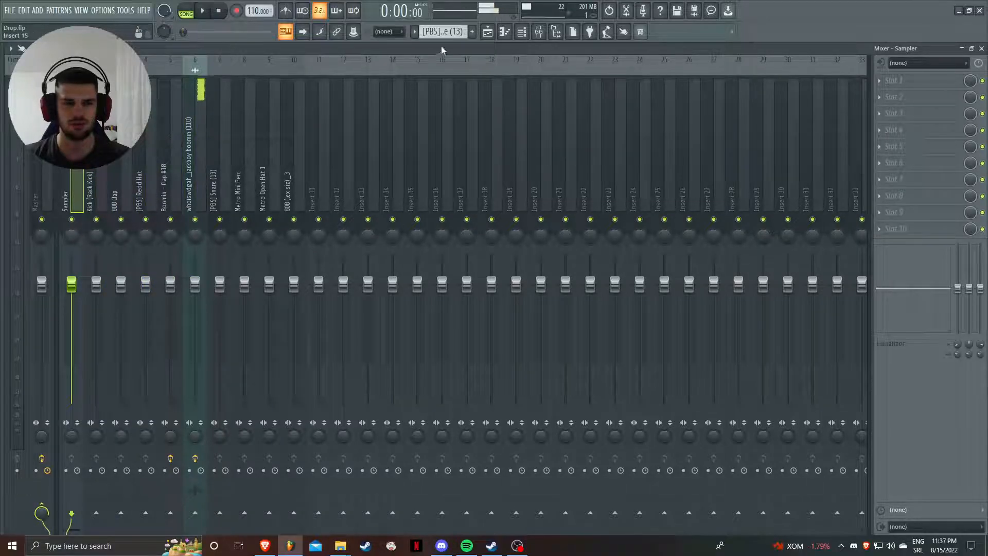
{"action": "left_click", "coordinate": [487, 31]}
{"action": "left_click", "coordinate": [497, 72]}
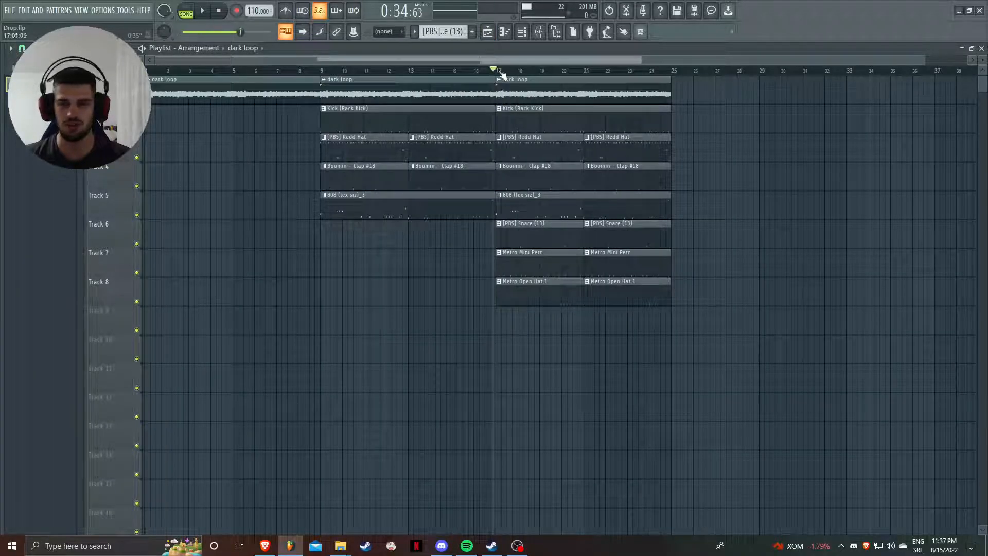
{"action": "key", "text": "space"}
{"action": "left_click", "coordinate": [539, 32]}
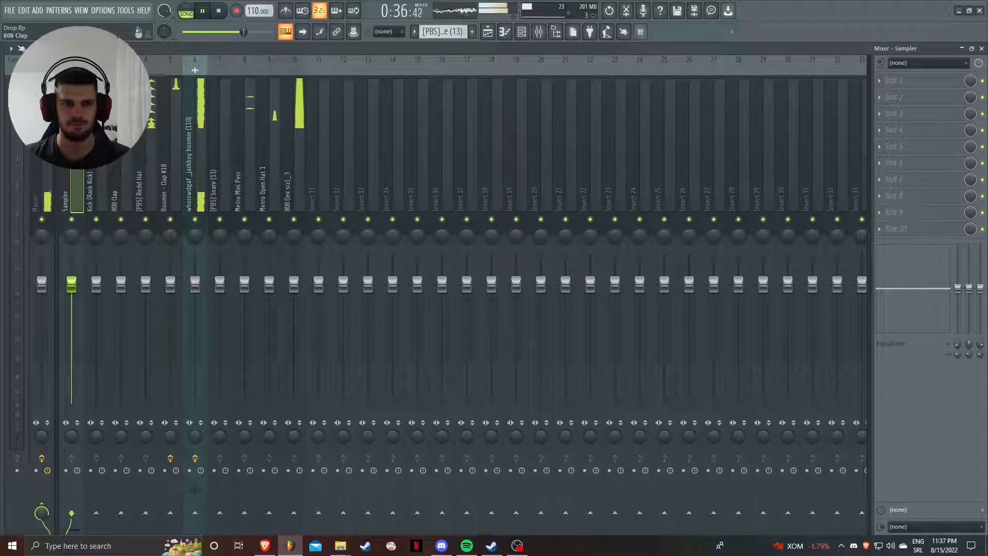
{"action": "key", "text": "space"}
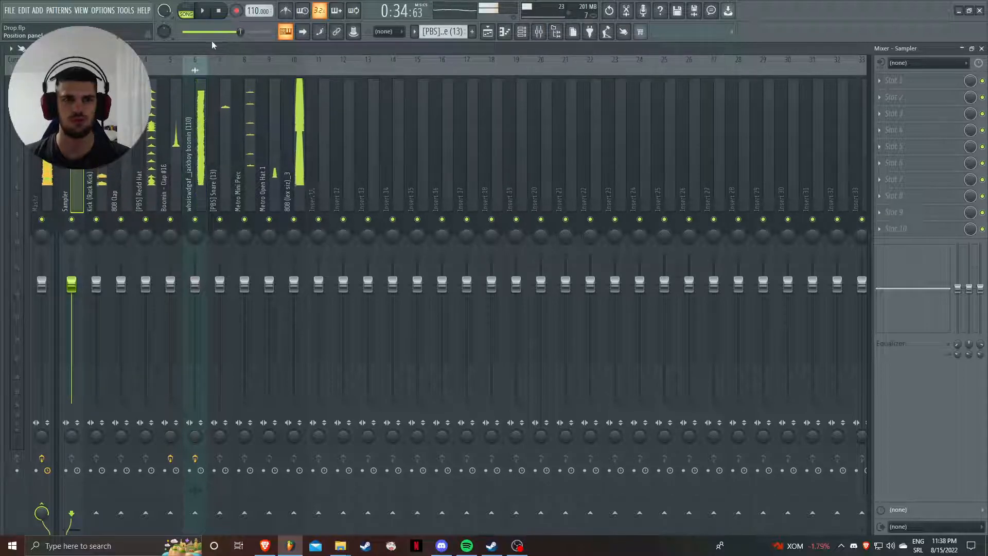
{"action": "left_click", "coordinate": [97, 135]}
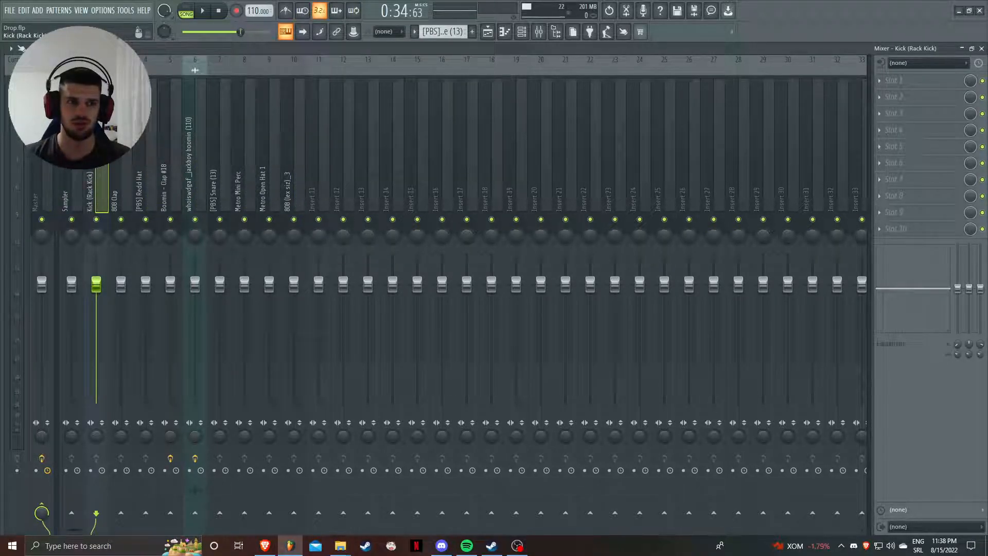
Review the channel rack with the filter set to All and select mixer tracks 1 to 14.
{"action": "left_click", "coordinate": [492, 35]}
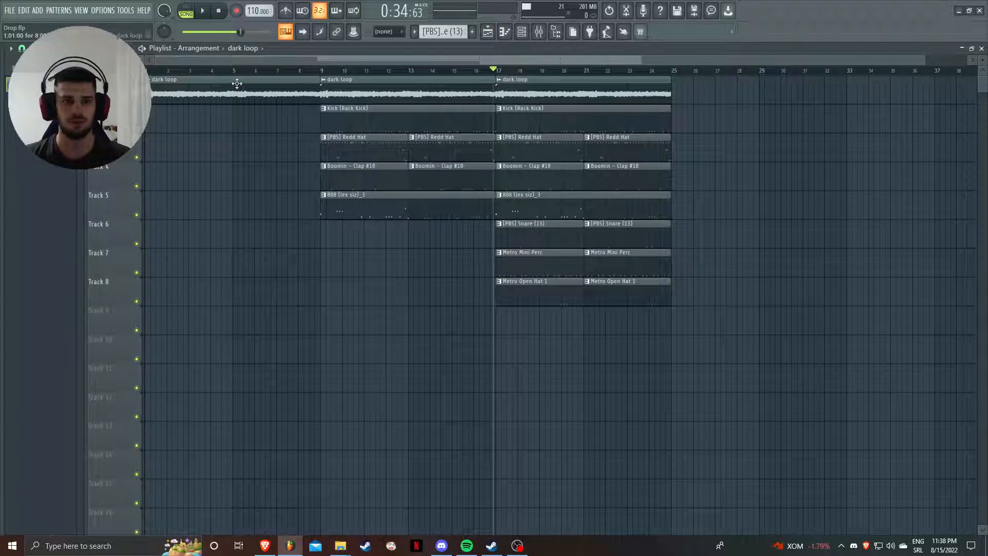
{"action": "scroll", "coordinate": [238, 83], "scroll_direction": "up", "scroll_amount": 1}
{"action": "left_click", "coordinate": [521, 33]}
{"action": "left_click", "coordinate": [285, 85]}
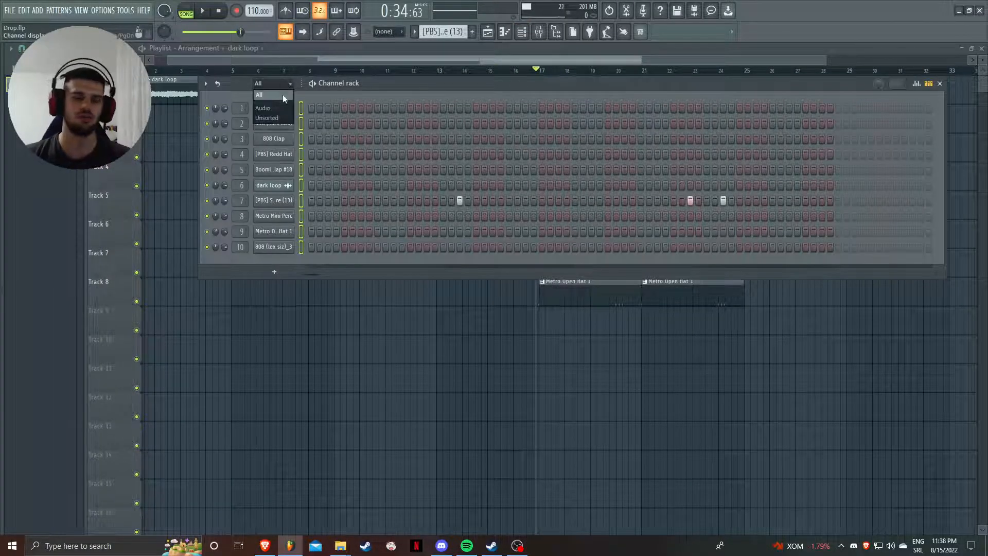
{"action": "left_click", "coordinate": [283, 97]}
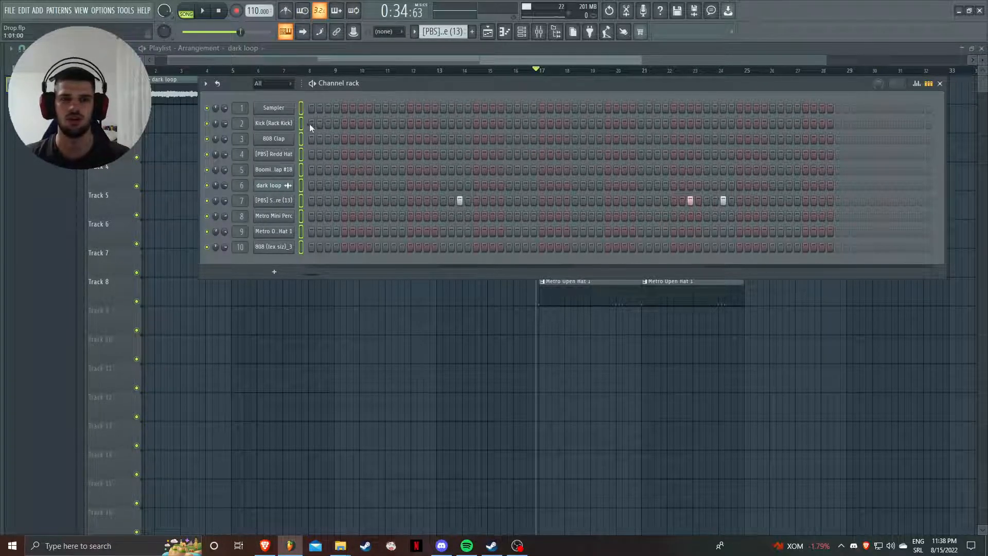
{"action": "left_click", "coordinate": [539, 32]}
{"action": "left_click_drag", "start_coordinate": [71, 119], "coordinate": [386, 119]}
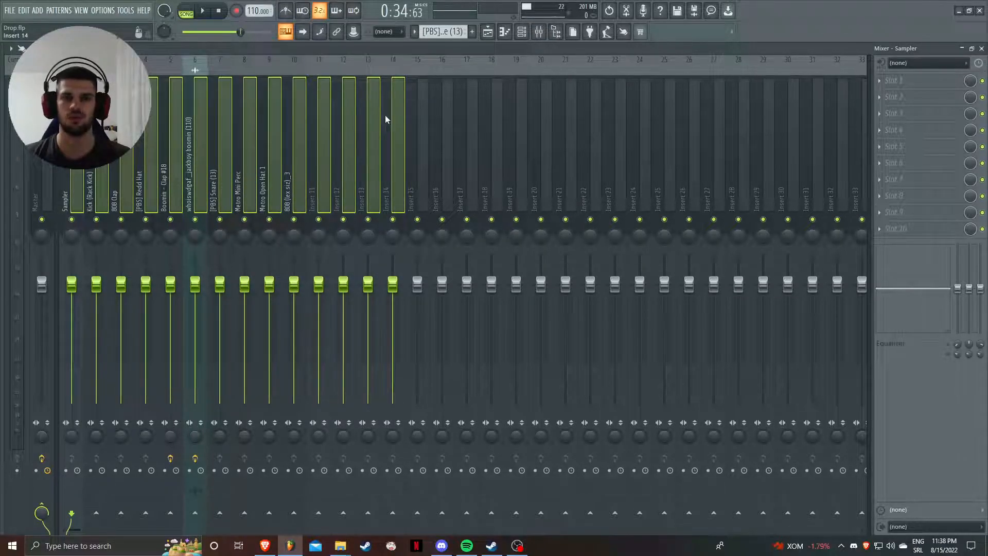
{"action": "left_click", "coordinate": [487, 33]}
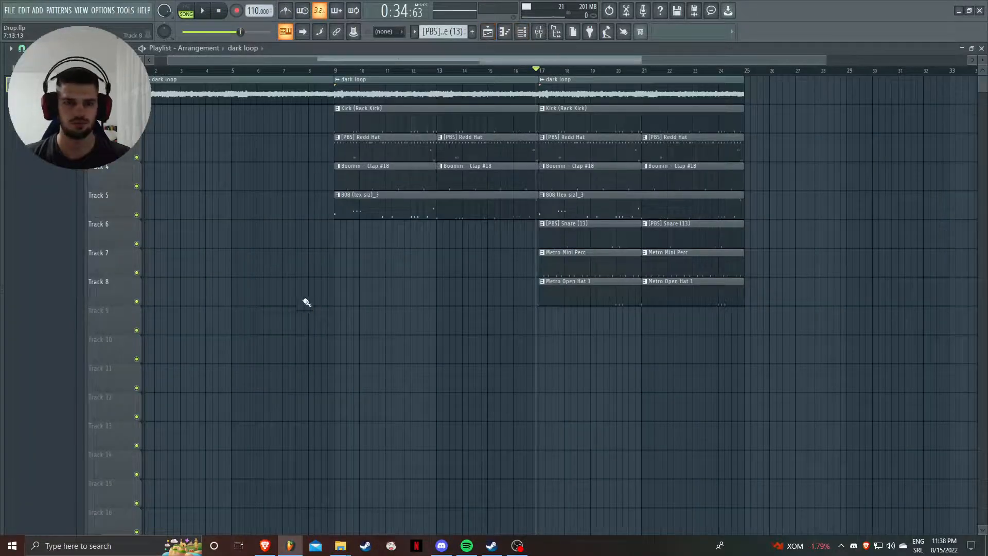
{"action": "scroll", "coordinate": [304, 303], "scroll_direction": "up", "scroll_amount": 2}
{"action": "left_click_drag", "start_coordinate": [334, 61], "coordinate": [260, 61]}
{"action": "scroll", "coordinate": [326, 268], "scroll_direction": "down", "scroll_amount": 3}
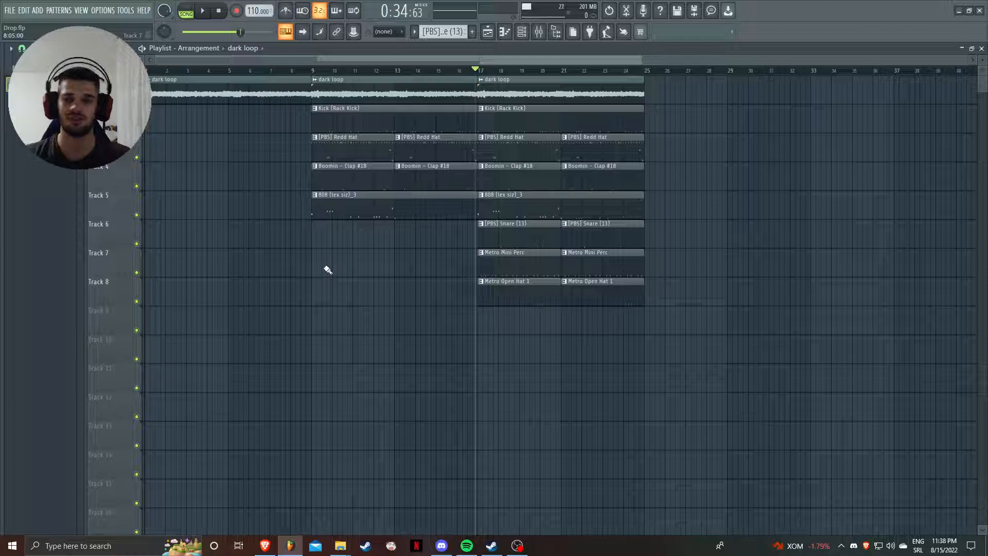
{"action": "left_click", "coordinate": [538, 33]}
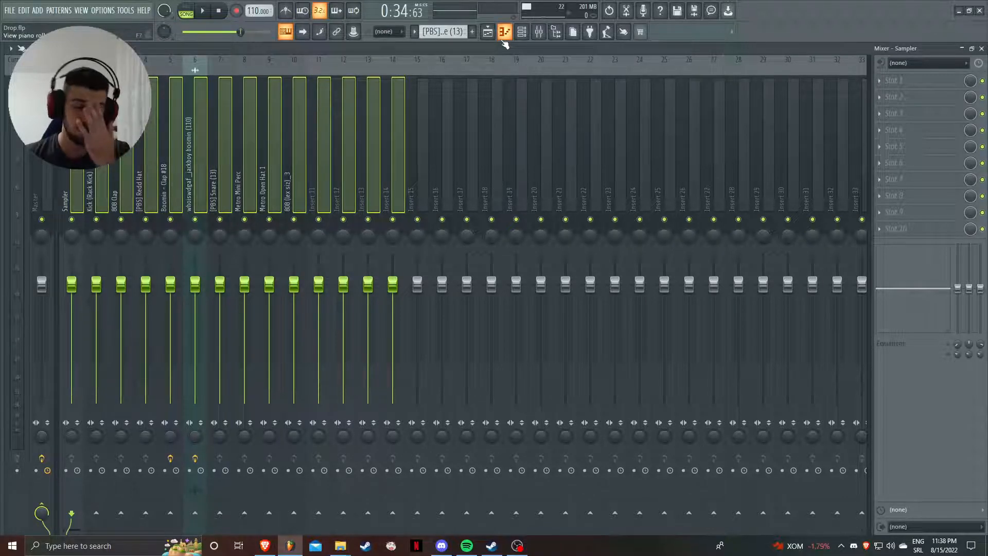
{"action": "left_click", "coordinate": [488, 36]}
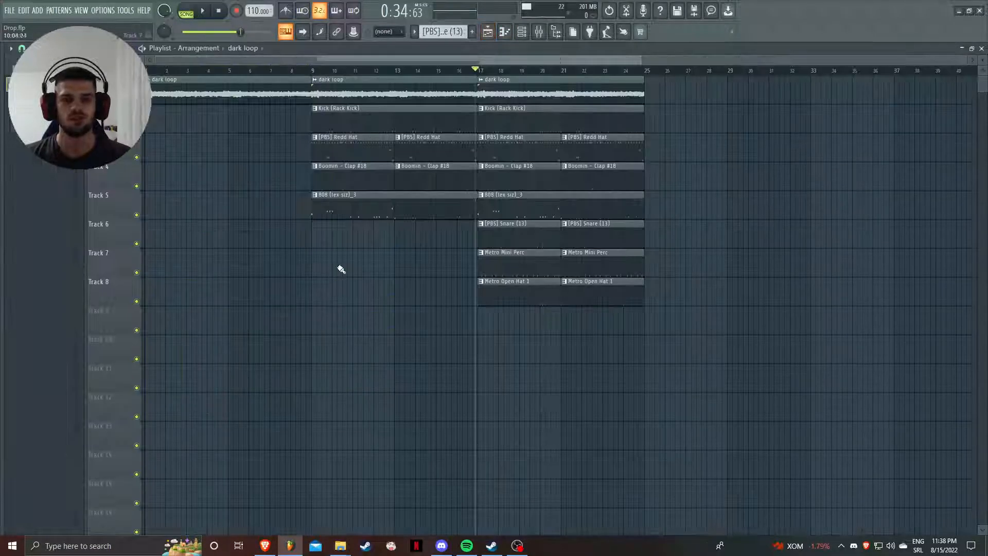
Select the playlist time range from bar 9 to bar 17 for looped playback.
{"action": "scroll", "coordinate": [340, 269], "scroll_direction": "up", "scroll_amount": 3}
{"action": "left_click_drag", "start_coordinate": [323, 59], "coordinate": [283, 59]}
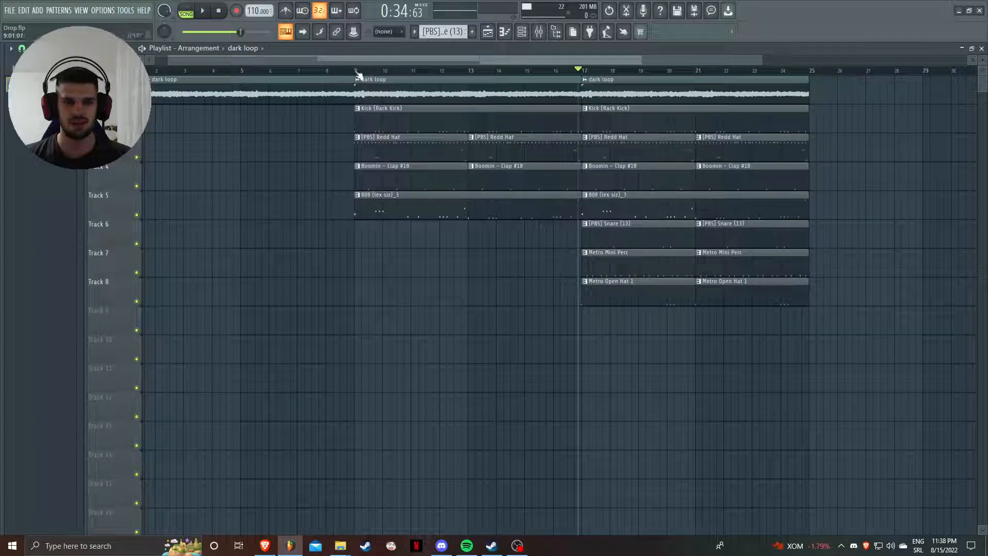
{"action": "left_click_drag", "start_coordinate": [358, 72], "coordinate": [578, 72]}
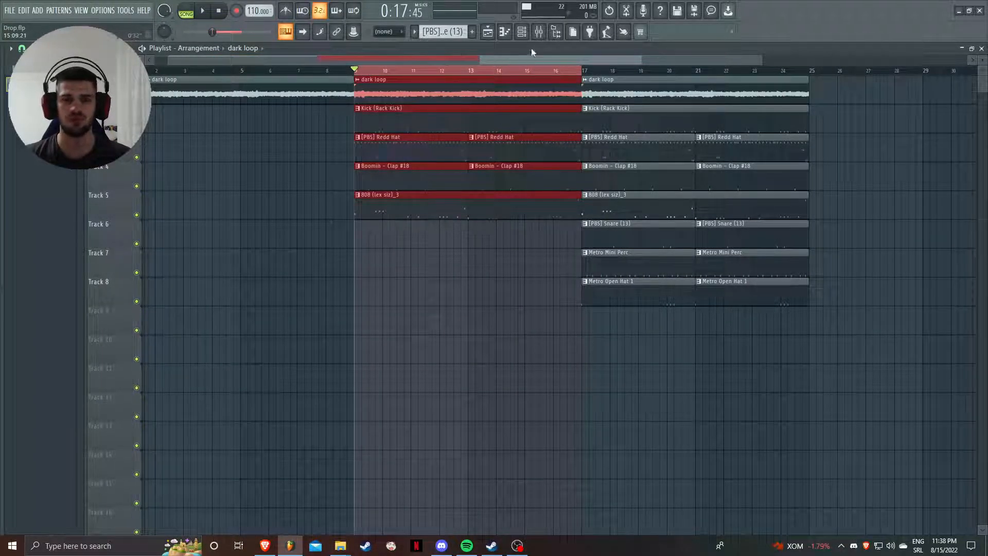
Solo the Kick (Rack Kick) channel in the channel rack.
{"action": "left_click", "coordinate": [521, 32]}
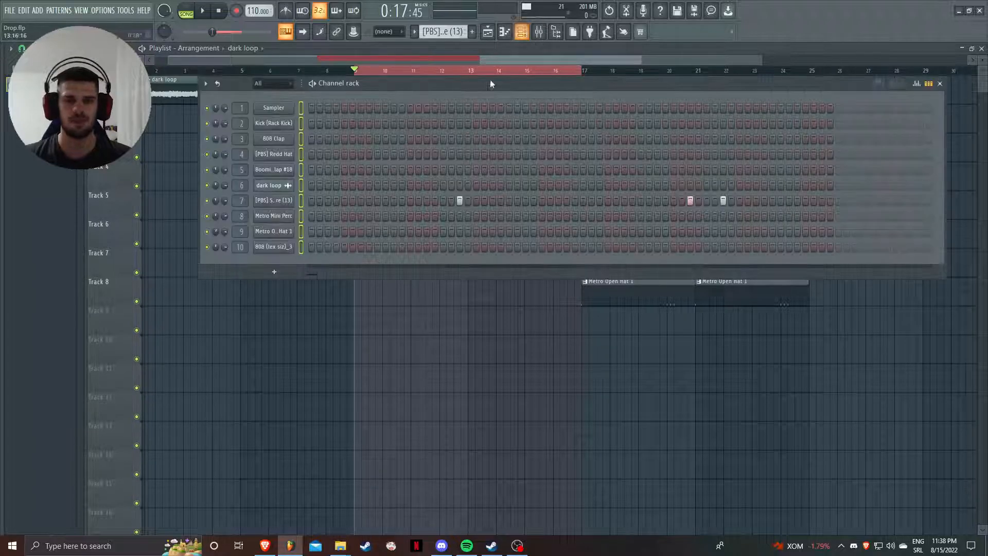
{"action": "right_click", "coordinate": [214, 125]}
{"action": "left_click", "coordinate": [221, 129]}
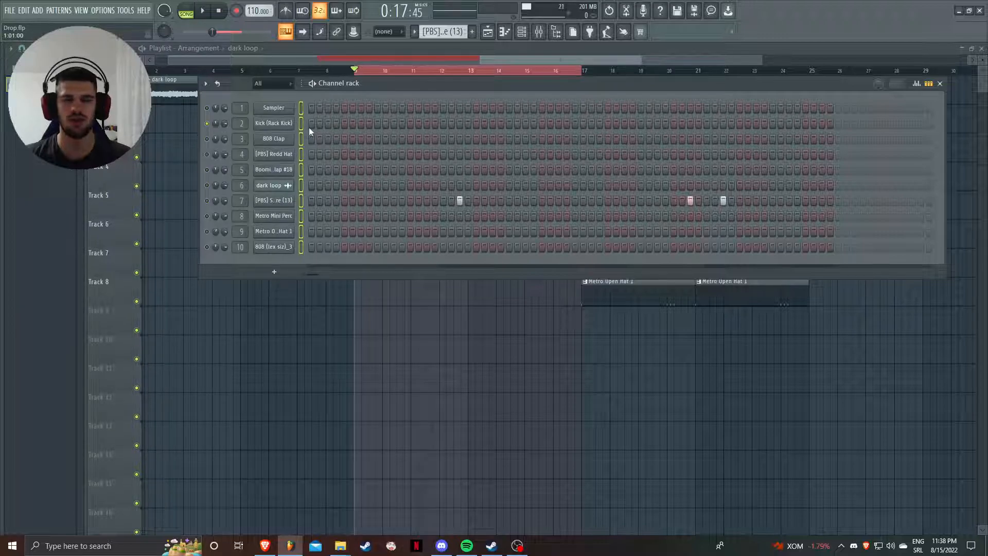
Play the selected range with only the kick sounding and check its level in the mixer.
{"action": "left_click", "coordinate": [538, 32]}
{"action": "key", "text": "space"}
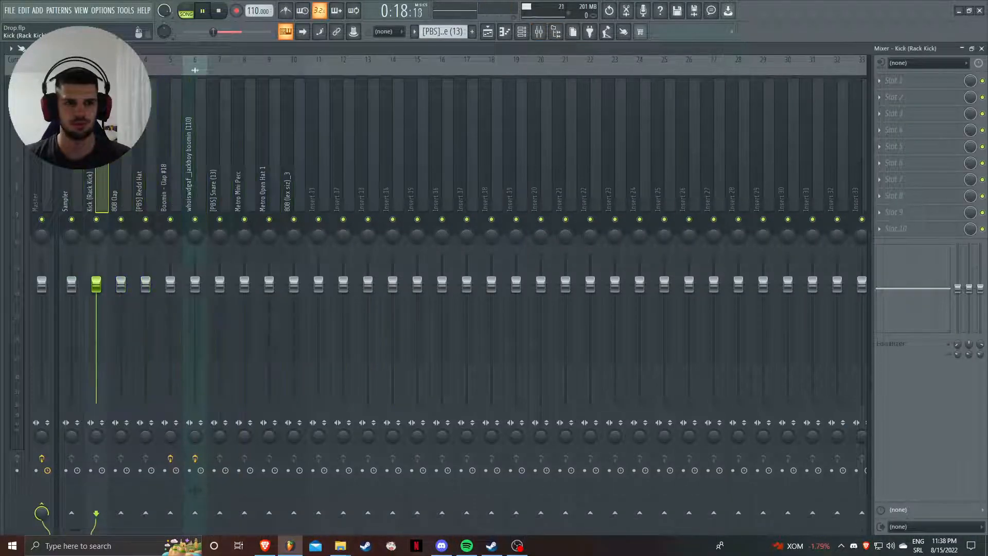
{"action": "key", "text": "space"}
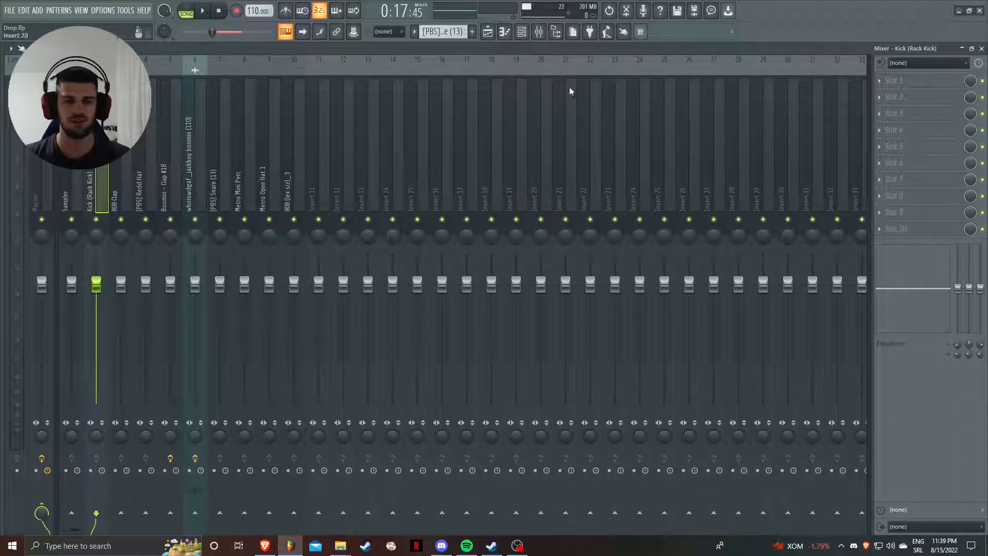
{"action": "left_click", "coordinate": [521, 32]}
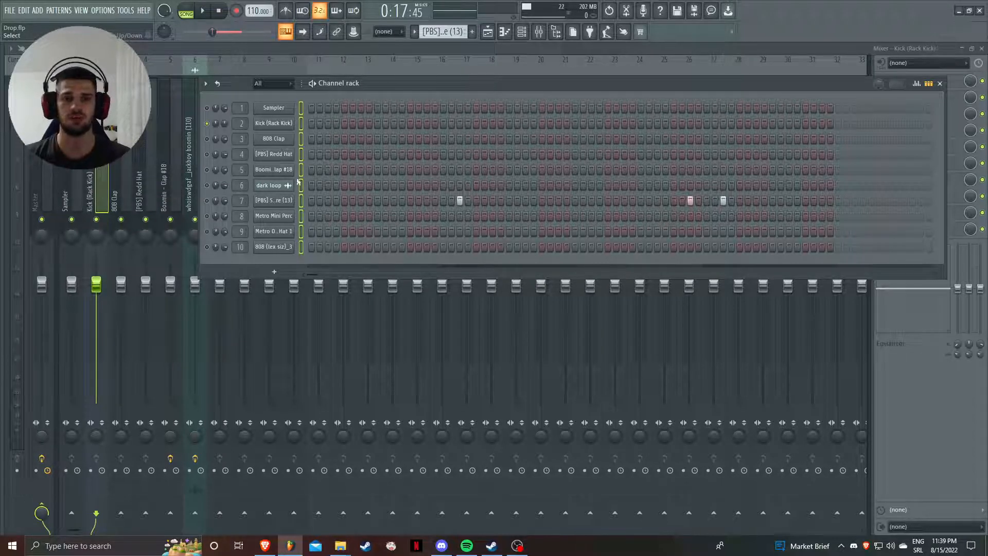
{"action": "key", "text": "space"}
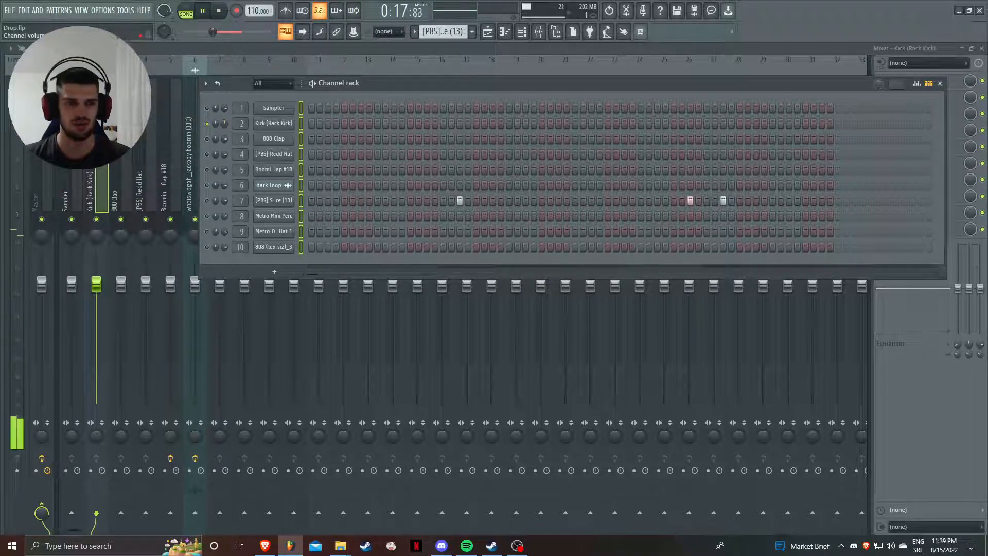
{"action": "key", "text": "space"}
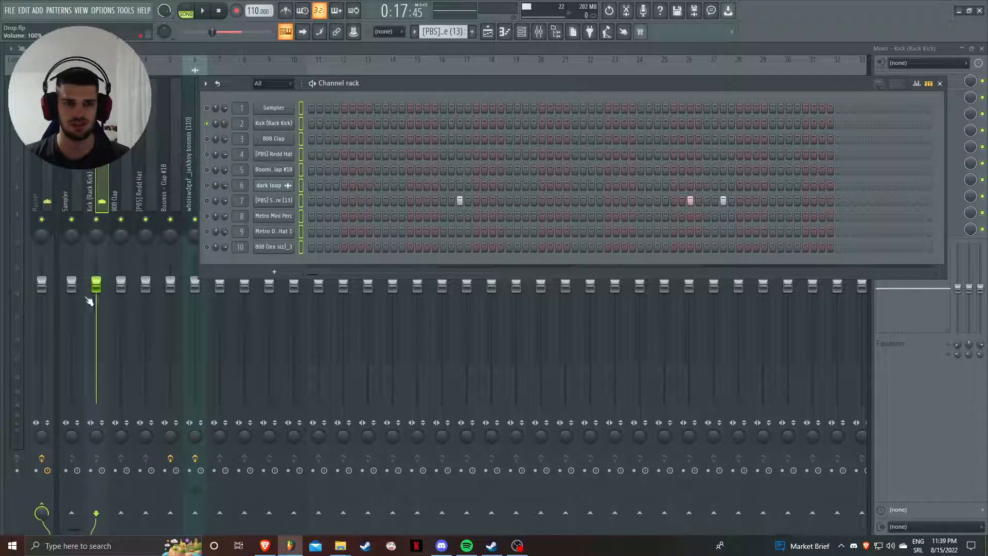
Check the kick on its own, and unmute the 808 Clap channel to hear both in the selected range.
{"action": "key", "text": "space"}
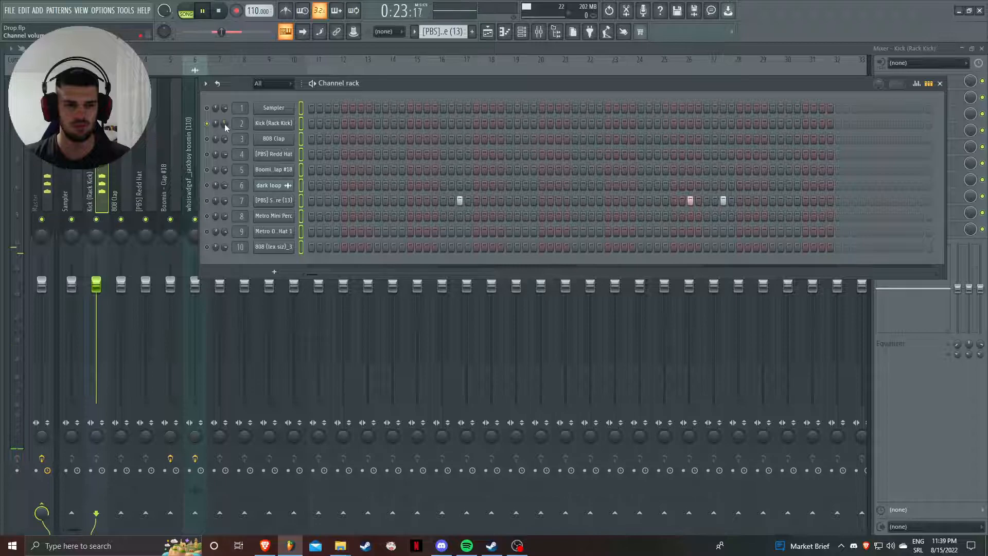
{"action": "key", "text": "space"}
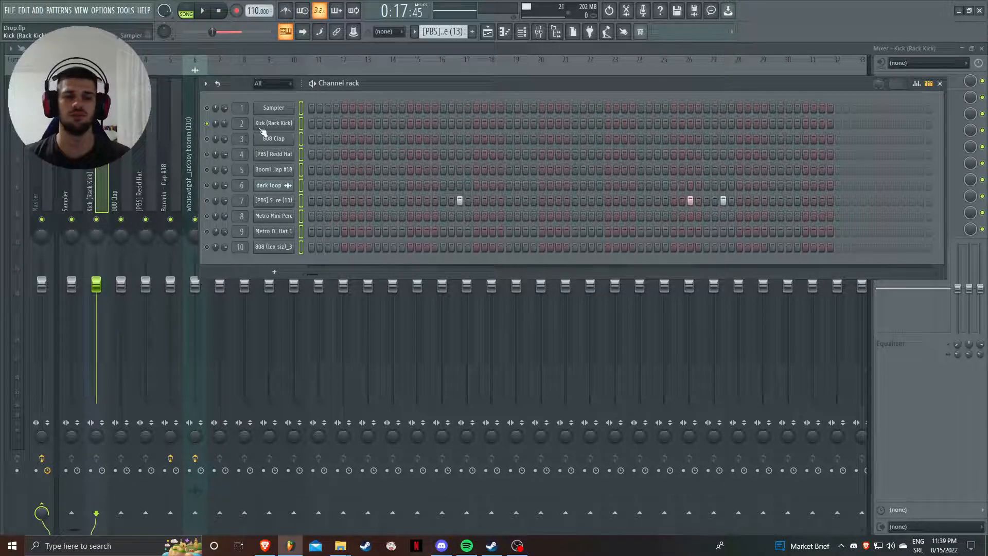
{"action": "left_click", "coordinate": [208, 138]}
{"action": "key", "text": "space"}
{"action": "key", "text": "space"}
Select the playlist time range from bar 17 to about the end of bar 24 for looped playback.
{"action": "left_click", "coordinate": [488, 32]}
{"action": "left_click", "coordinate": [580, 71]}
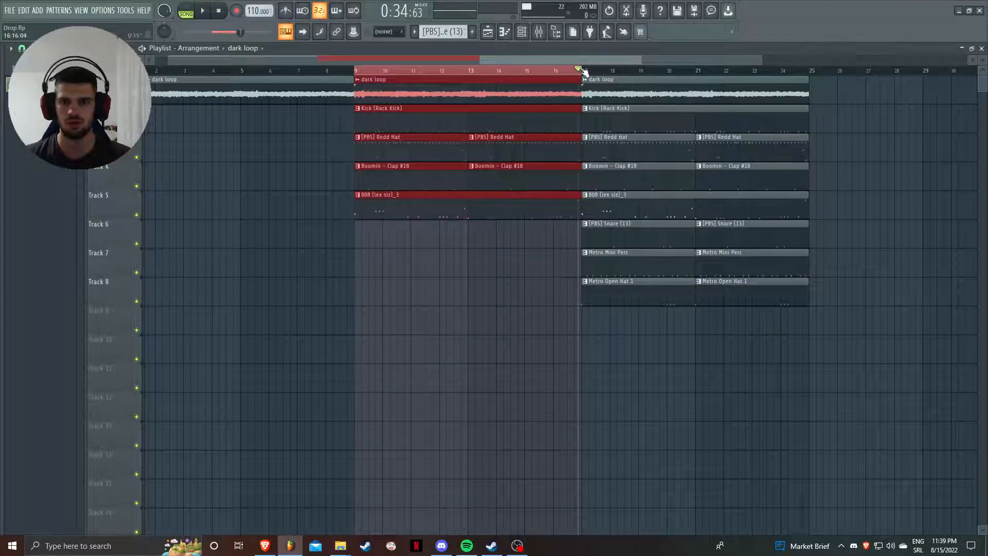
{"action": "left_click", "coordinate": [584, 71]}
{"action": "key", "text": "space"}
{"action": "key", "text": "space"}
{"action": "left_click_drag", "start_coordinate": [584, 71], "coordinate": [798, 91]}
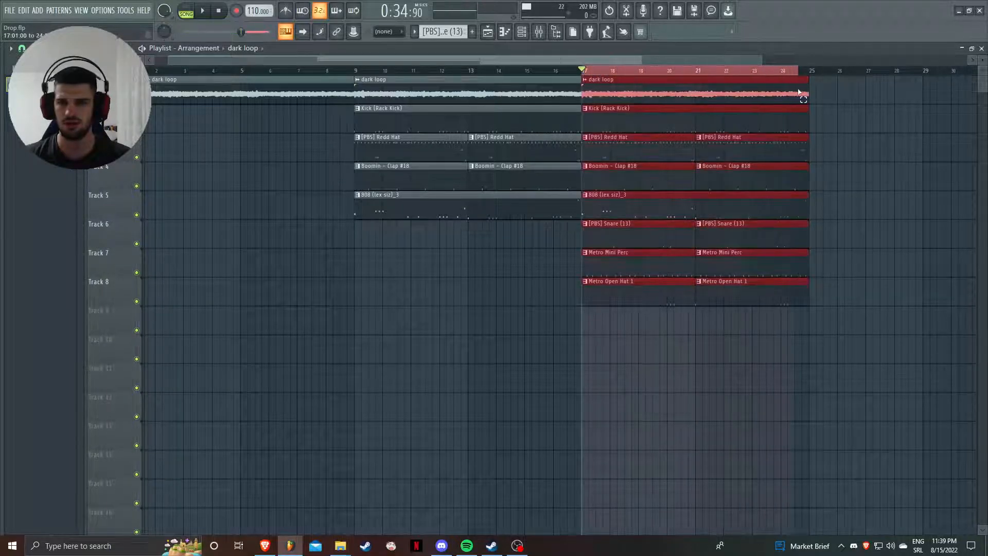
Unmute the [PBS] Redd Hat channel and play the new range with the kick, clap and hat.
{"action": "left_click", "coordinate": [538, 33]}
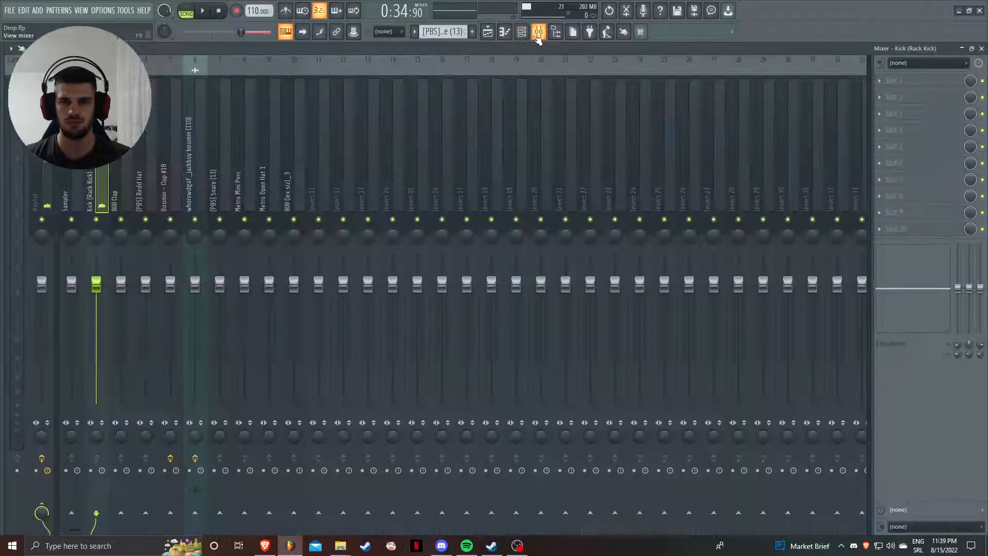
{"action": "key", "text": "space"}
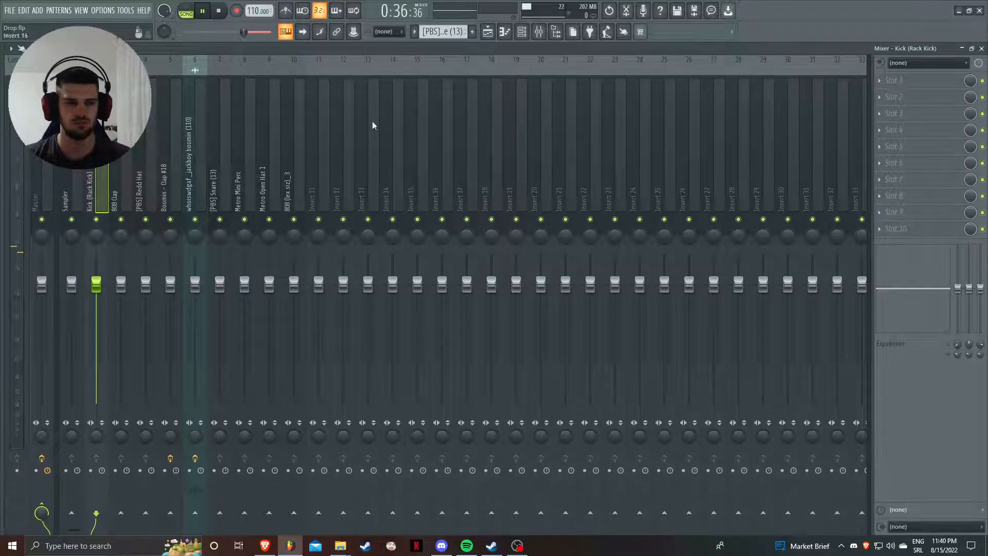
{"action": "key", "text": "F6"}
{"action": "key", "text": "space"}
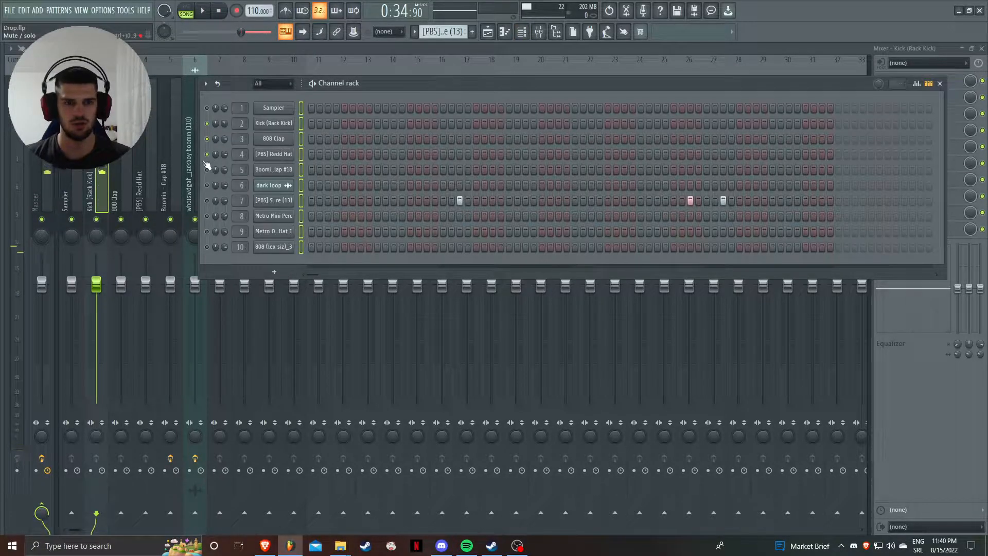
{"action": "key", "text": "space"}
{"action": "left_click", "coordinate": [206, 155]}
Add the Boomin - Clap #18 channel to the playback and compare the hat and clap levels in the mixer.
{"action": "left_click", "coordinate": [177, 127]}
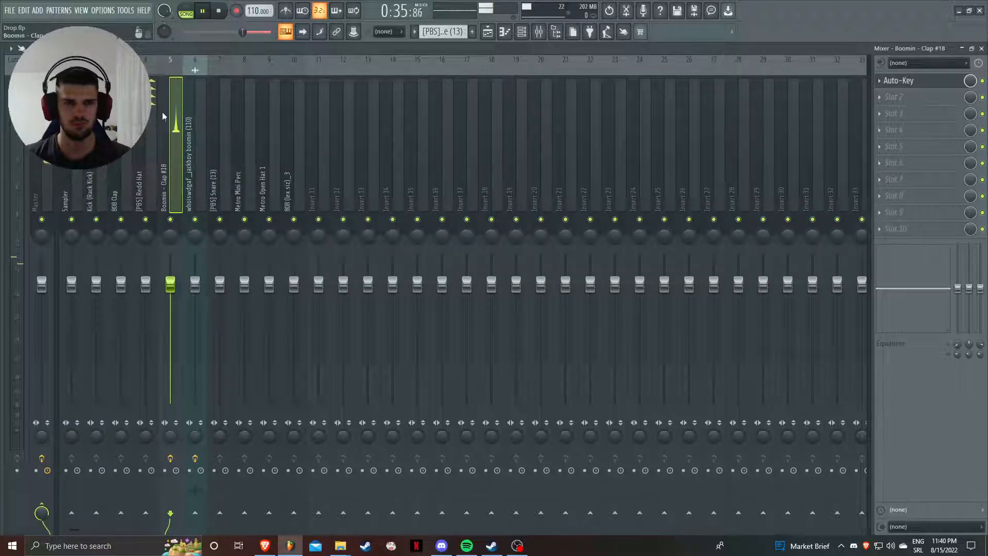
{"action": "left_click", "coordinate": [522, 31]}
{"action": "key", "text": "space"}
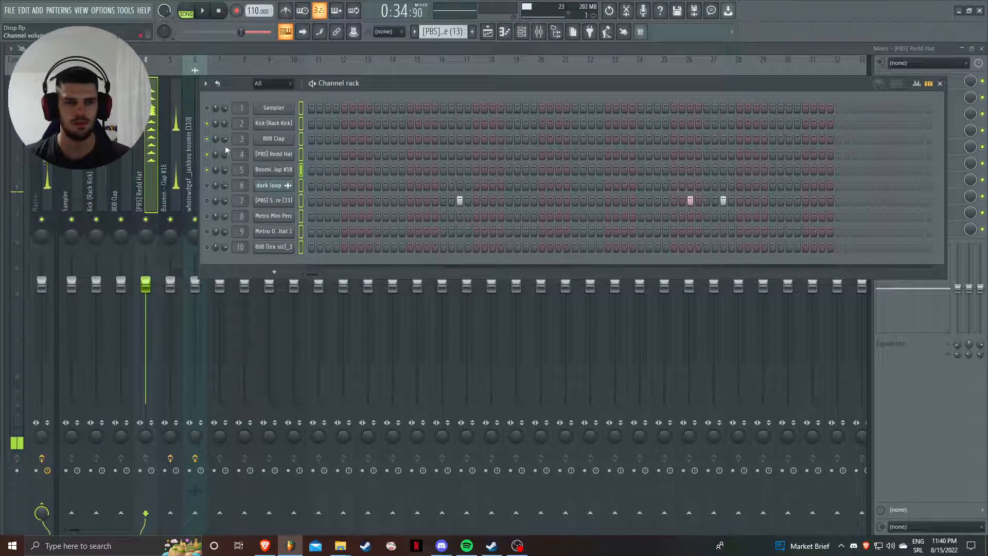
{"action": "key", "text": "space"}
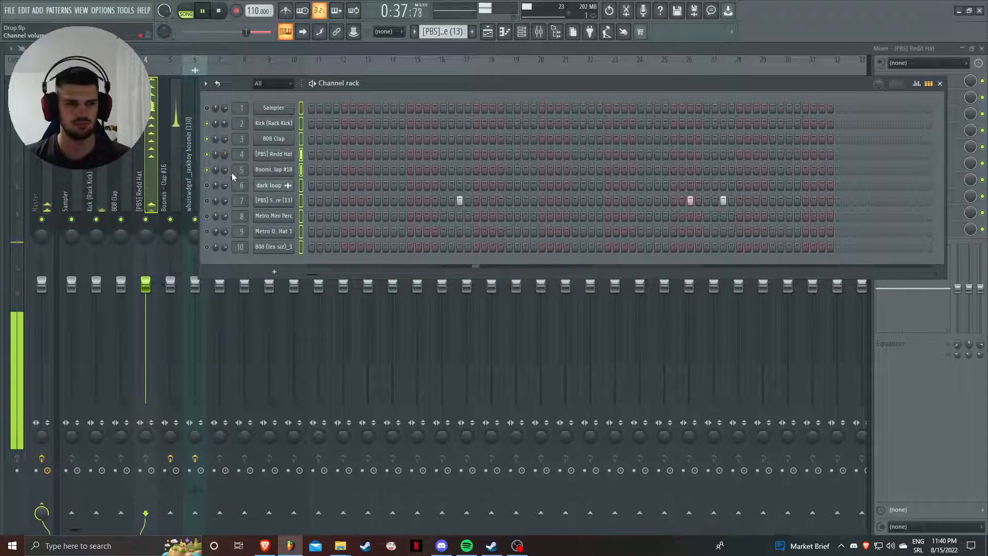
{"action": "left_click", "coordinate": [176, 146]}
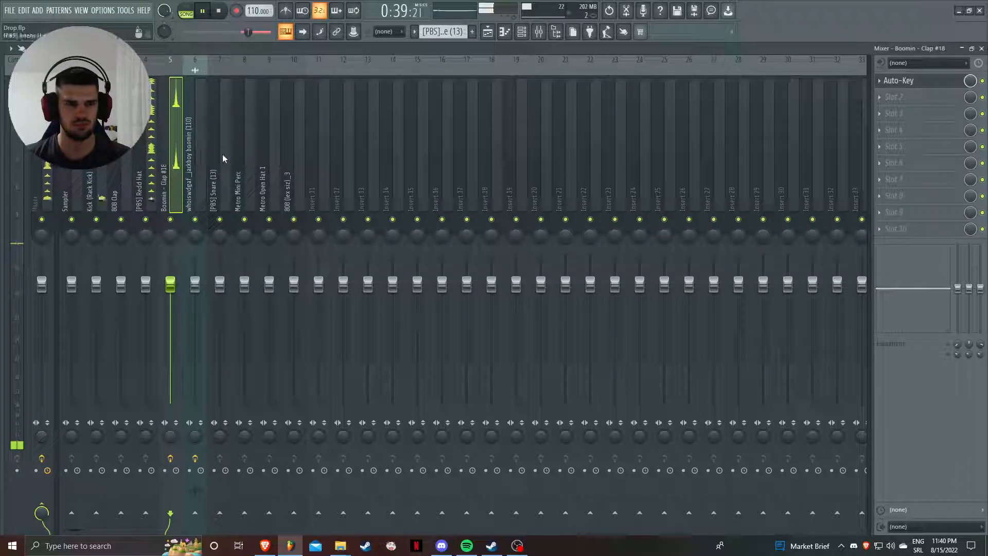
{"action": "left_click", "coordinate": [522, 31]}
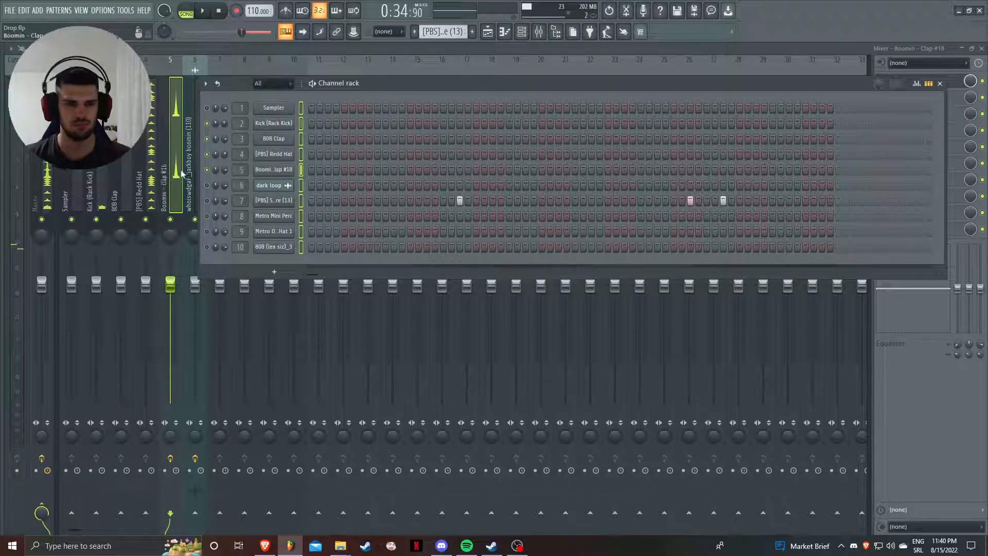
{"action": "left_click", "coordinate": [211, 165]}
Unmute the [PBS] Snare (13) and Metro Mini Perc channels and play the range with both added.
{"action": "left_click", "coordinate": [521, 31]}
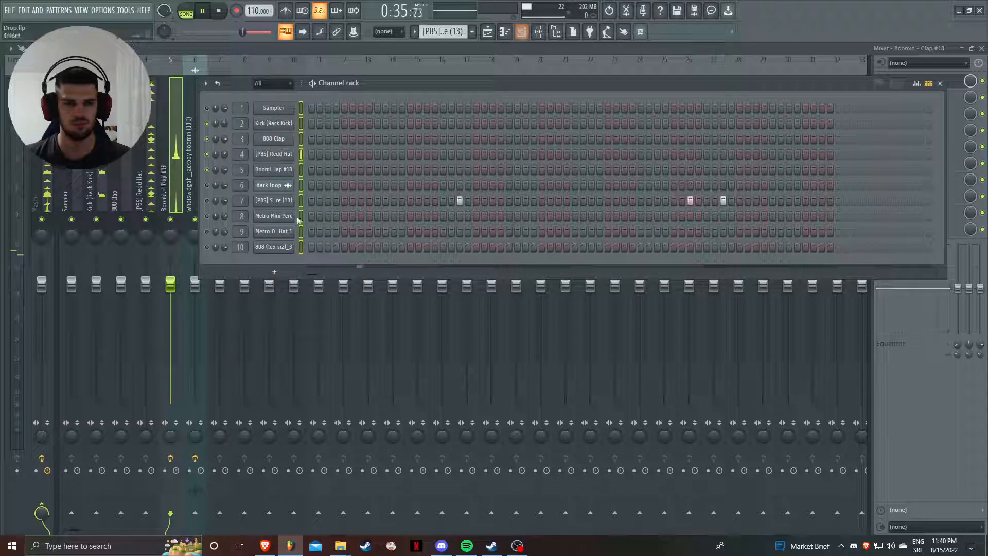
{"action": "key", "text": "space"}
{"action": "left_click", "coordinate": [196, 211]}
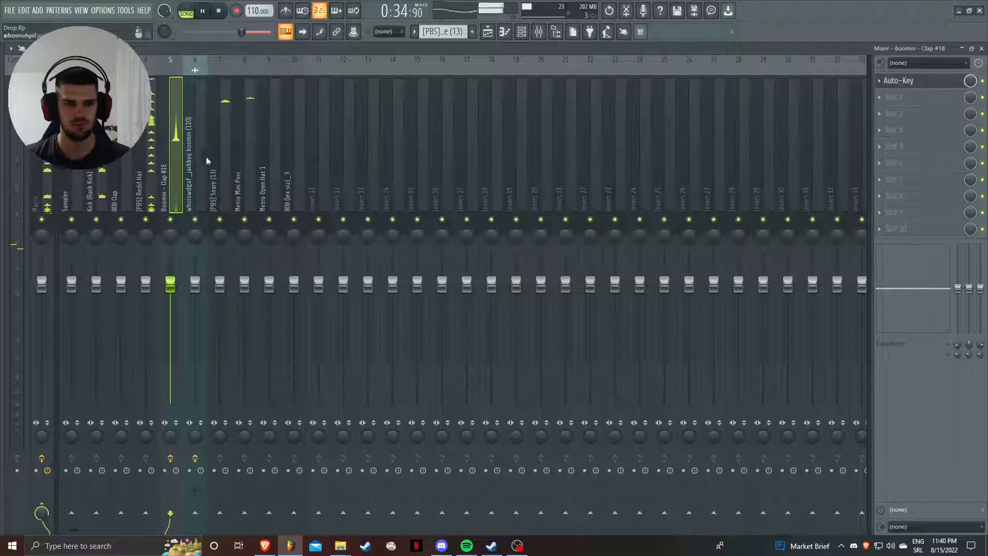
{"action": "left_click", "coordinate": [223, 151]}
{"action": "left_click", "coordinate": [251, 116]}
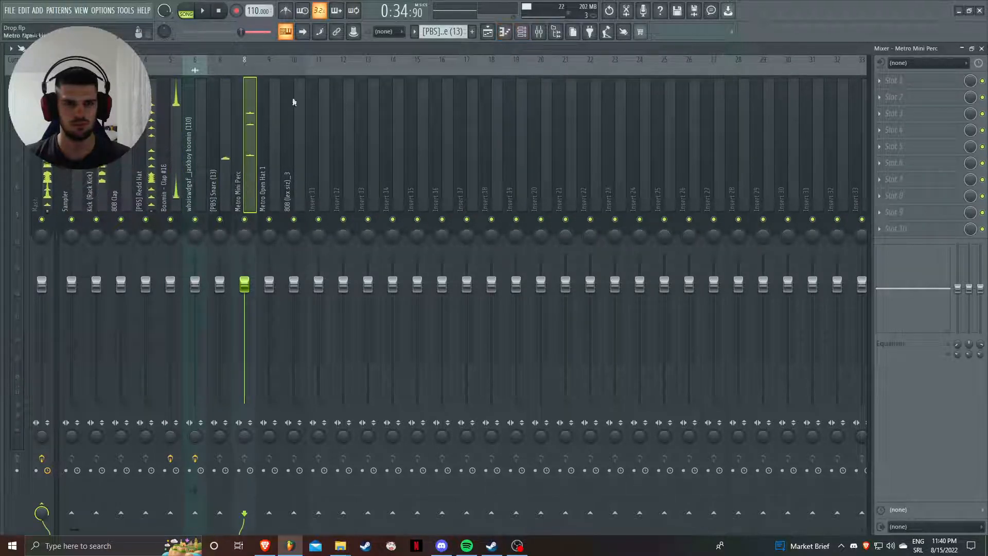
{"action": "left_click", "coordinate": [521, 33]}
{"action": "key", "text": "space"}
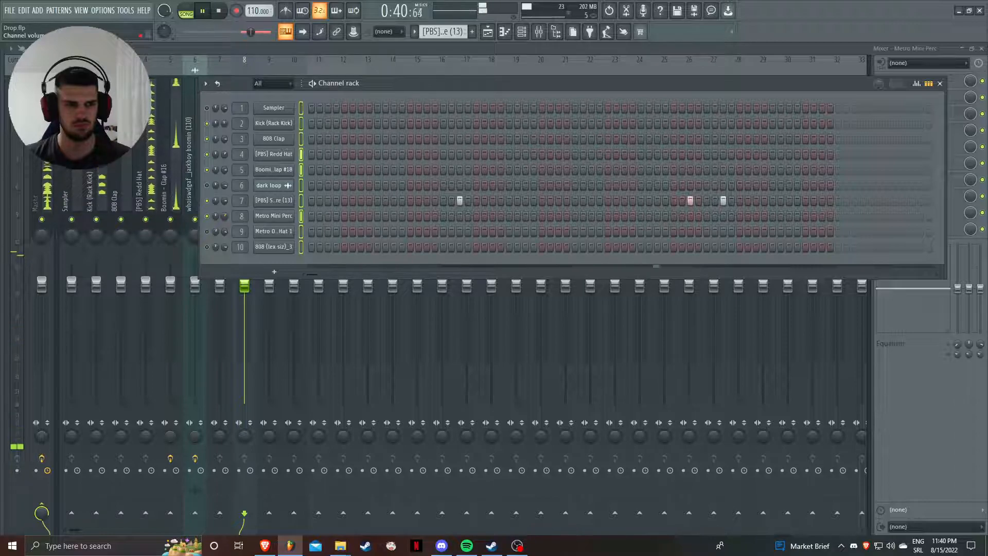
Check the snare's level in the mixer during playback and stop the song.
{"action": "left_click", "coordinate": [171, 119]}
{"action": "left_click", "coordinate": [222, 98]}
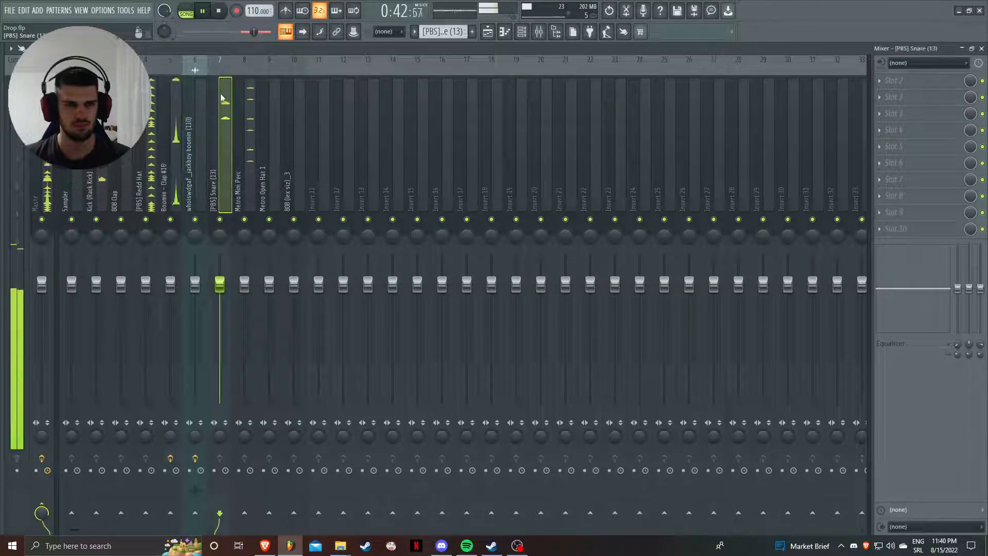
{"action": "left_click", "coordinate": [521, 31]}
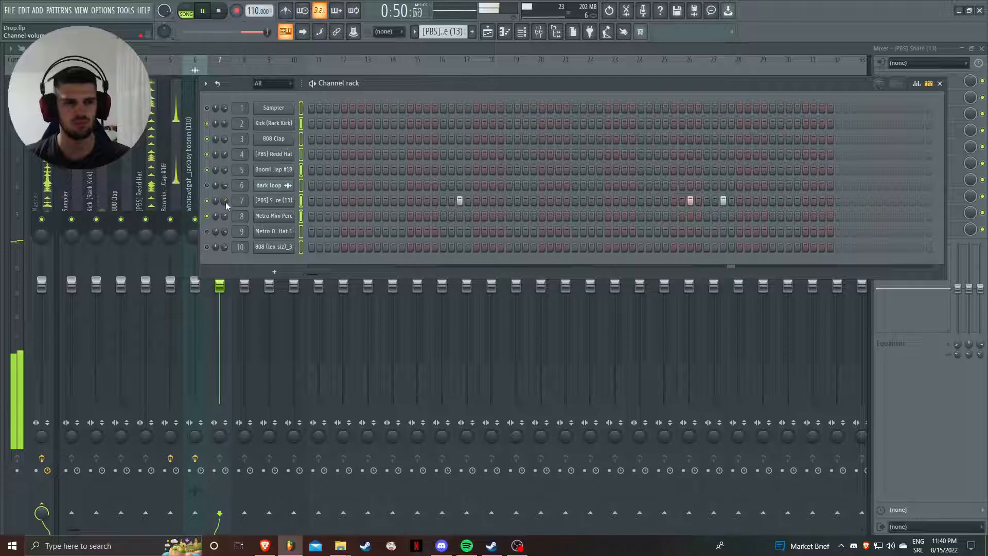
{"action": "key", "text": "space"}
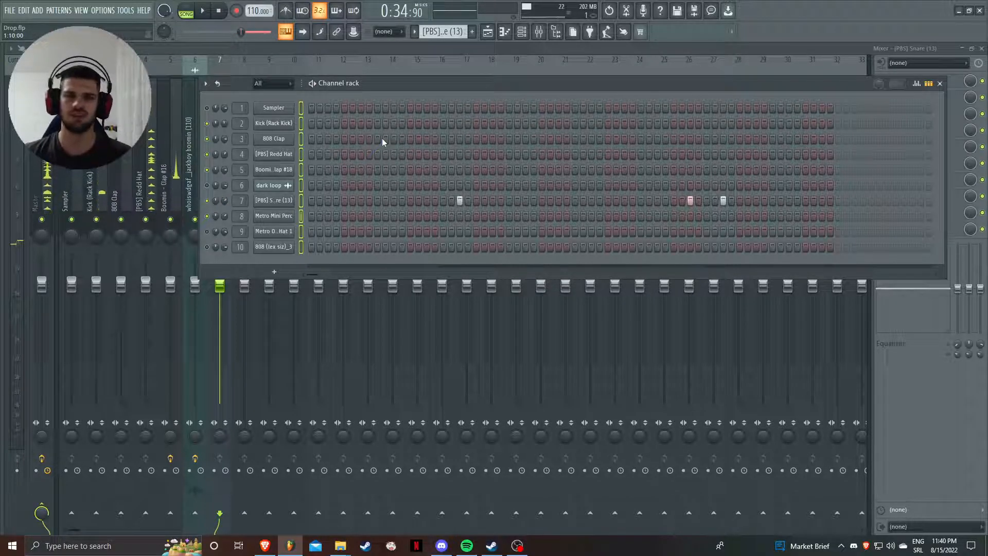
Clear the playlist time selection and return the song position to the start.
{"action": "left_click", "coordinate": [487, 31]}
{"action": "double_click", "coordinate": [433, 70]}
{"action": "left_click", "coordinate": [219, 10]}
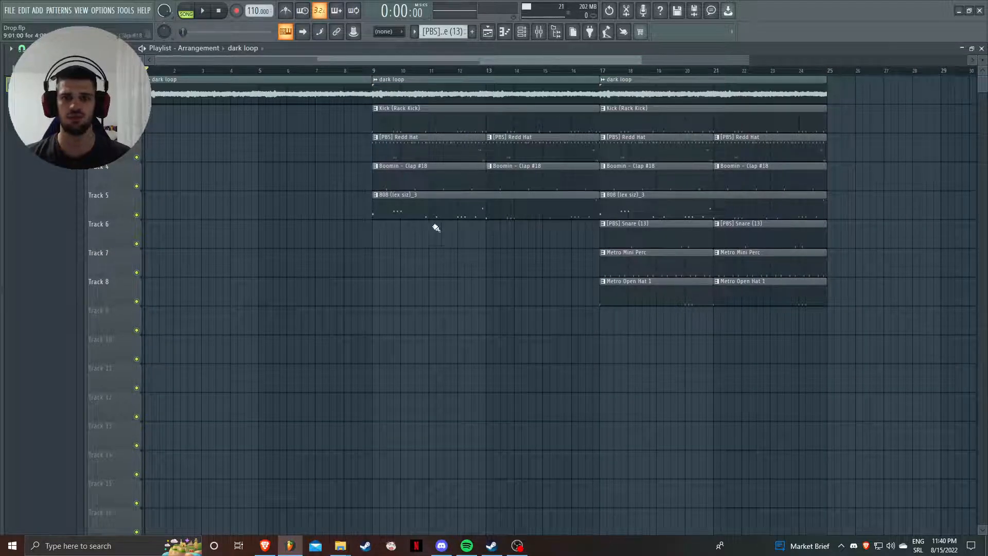
{"action": "left_click", "coordinate": [538, 31]}
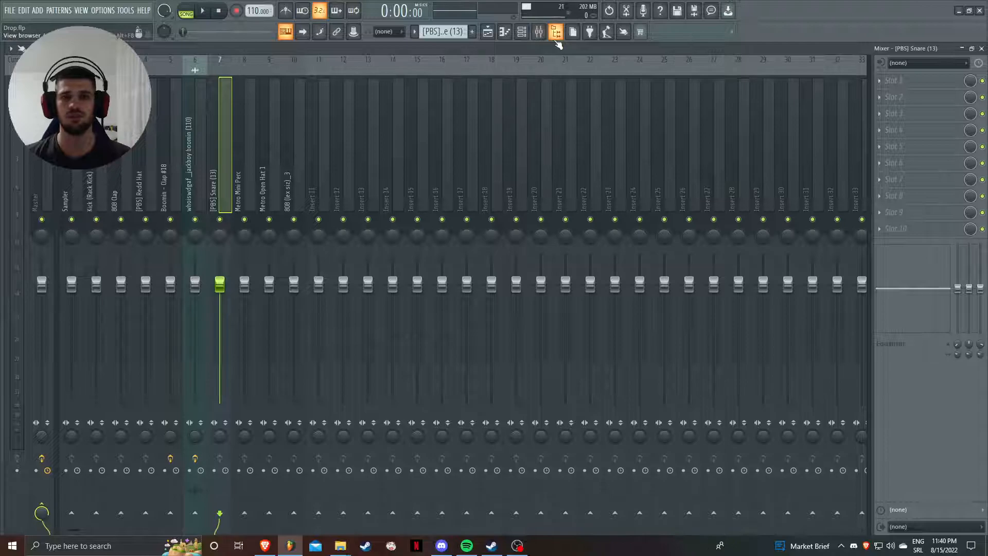
{"action": "left_click", "coordinate": [538, 32]}
{"action": "left_click", "coordinate": [521, 31]}
{"action": "left_click", "coordinate": [539, 33]}
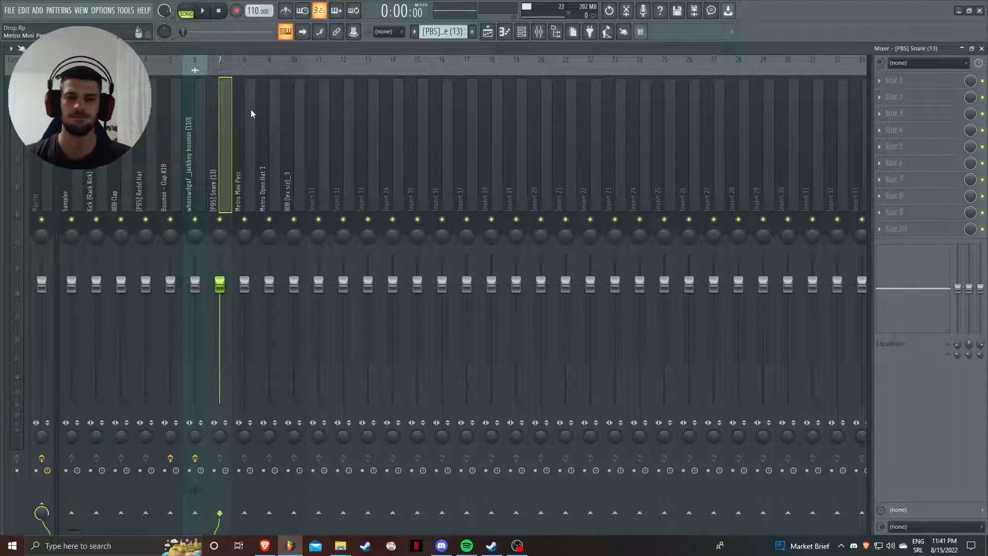
{"action": "left_click", "coordinate": [492, 37]}
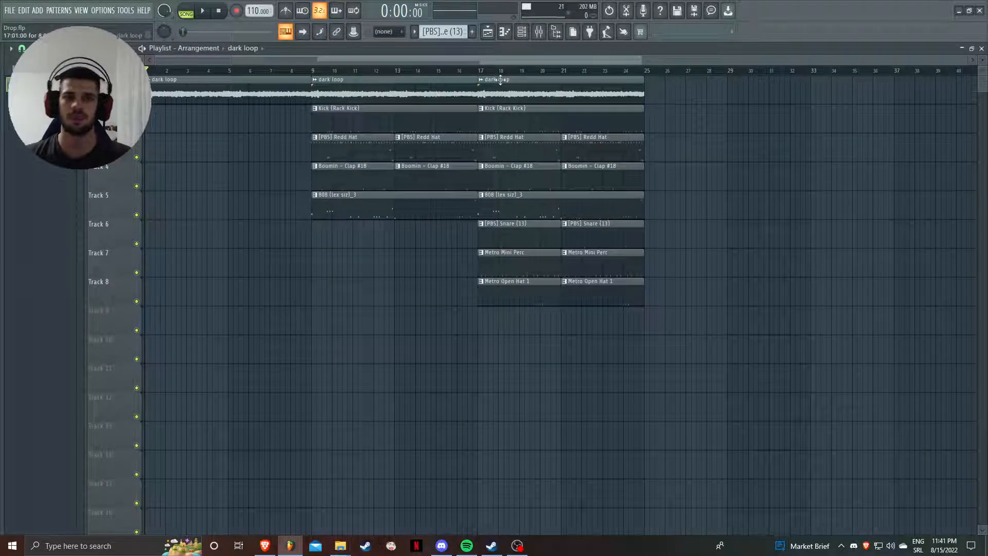
Select mixer tracks 1 to 20 and lower their faders together to 66% volume.
{"action": "left_click", "coordinate": [539, 31]}
{"action": "left_click_drag", "start_coordinate": [73, 129], "coordinate": [540, 130]}
{"action": "left_click_drag", "start_coordinate": [269, 284], "coordinate": [269, 325]}
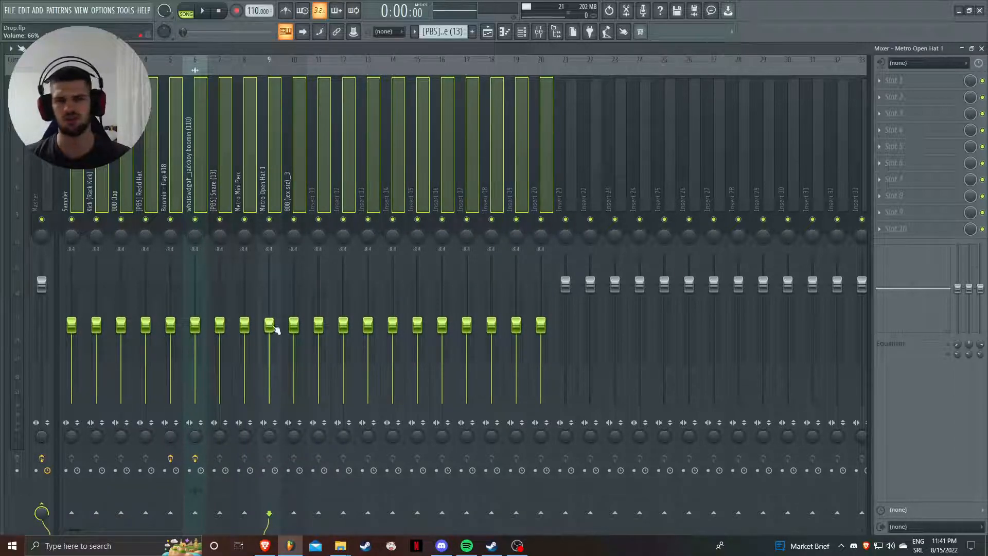
Select mixer tracks 1 to 19, mute all insert tracks, and reduce the selection to the [PBS] Snare (13) track.
{"action": "left_click", "coordinate": [322, 129]}
{"action": "left_click", "coordinate": [170, 128]}
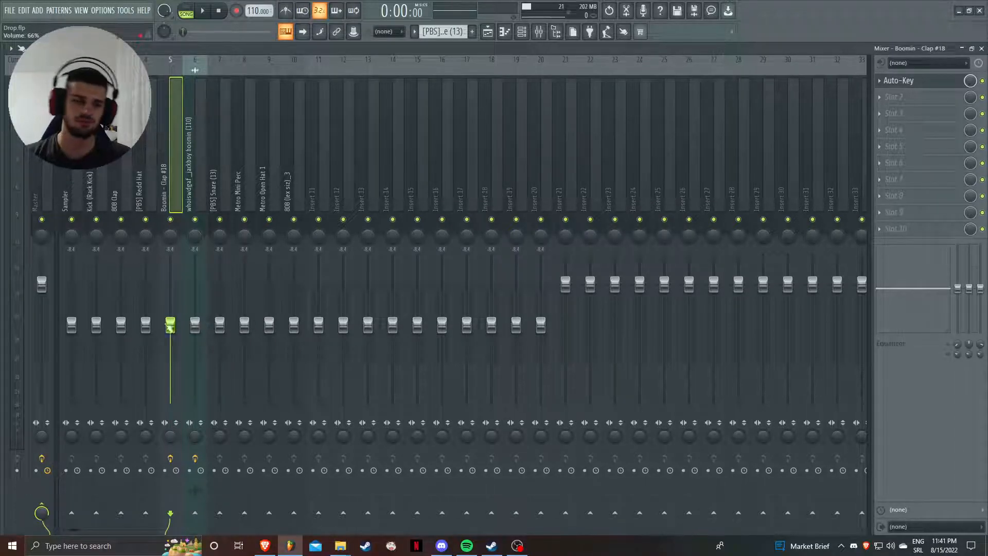
{"action": "left_click_drag", "start_coordinate": [73, 192], "coordinate": [527, 193]}
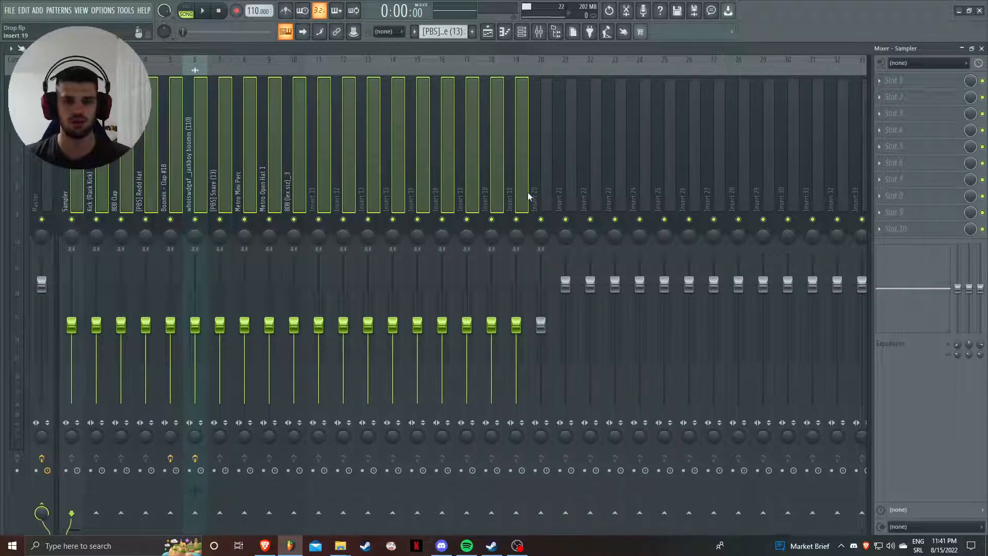
{"action": "left_click", "coordinate": [171, 220]}
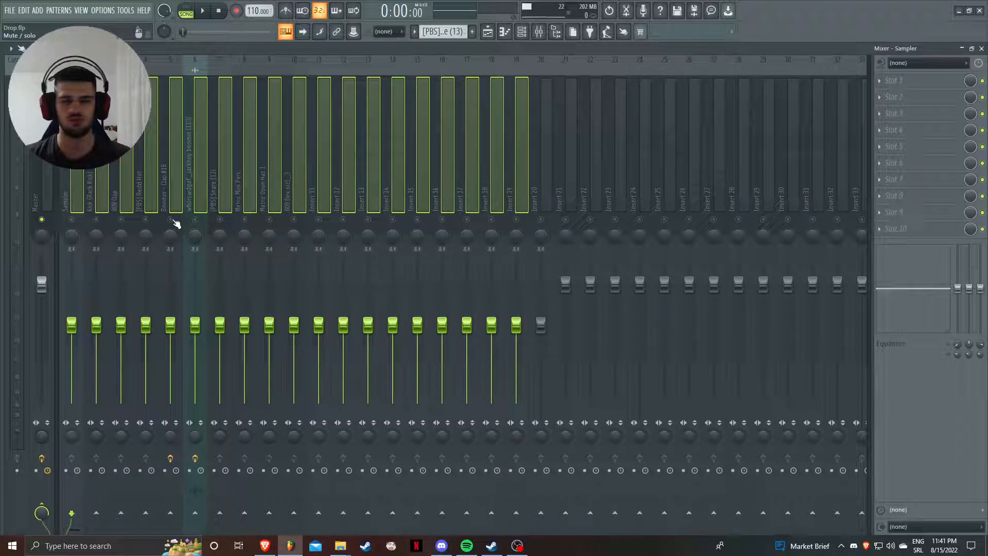
{"action": "left_click", "coordinate": [230, 189]}
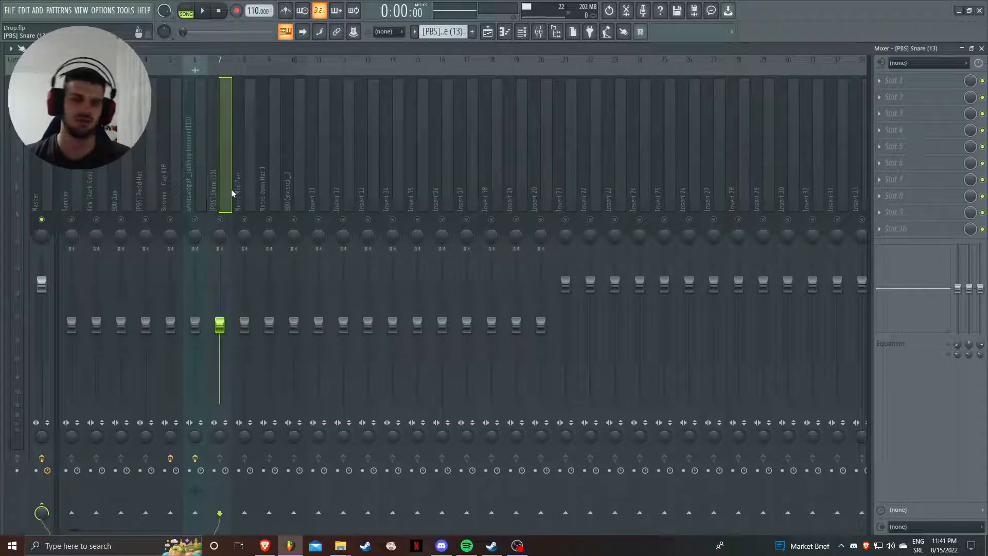
Unmute the Boomin - Clap #18 track and mixer track 6, and mute both again.
{"action": "left_click", "coordinate": [150, 201]}
{"action": "left_click", "coordinate": [170, 219]}
{"action": "left_click", "coordinate": [195, 220]}
{"action": "left_click", "coordinate": [195, 220]}
{"action": "left_click", "coordinate": [220, 220]}
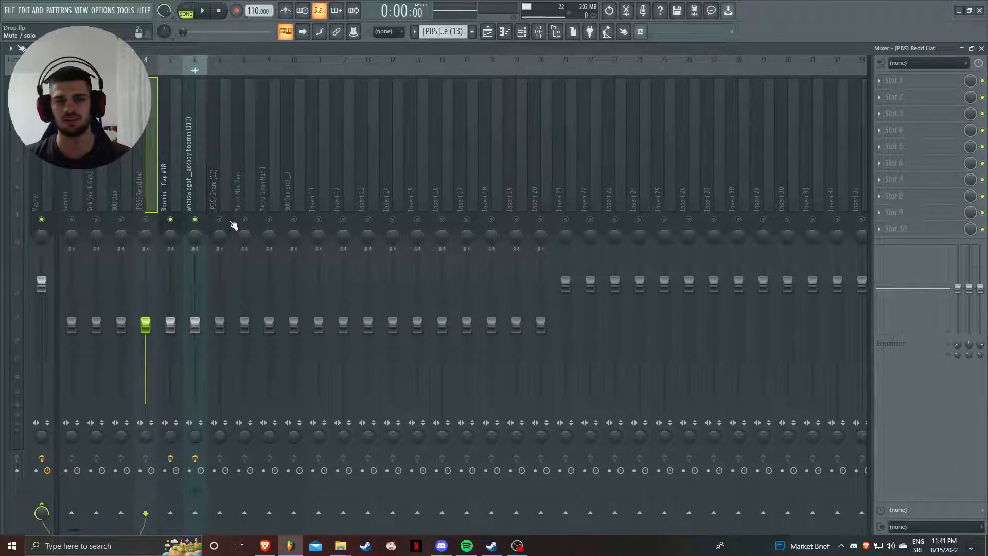
{"action": "left_click", "coordinate": [195, 220]}
{"action": "left_click", "coordinate": [170, 220]}
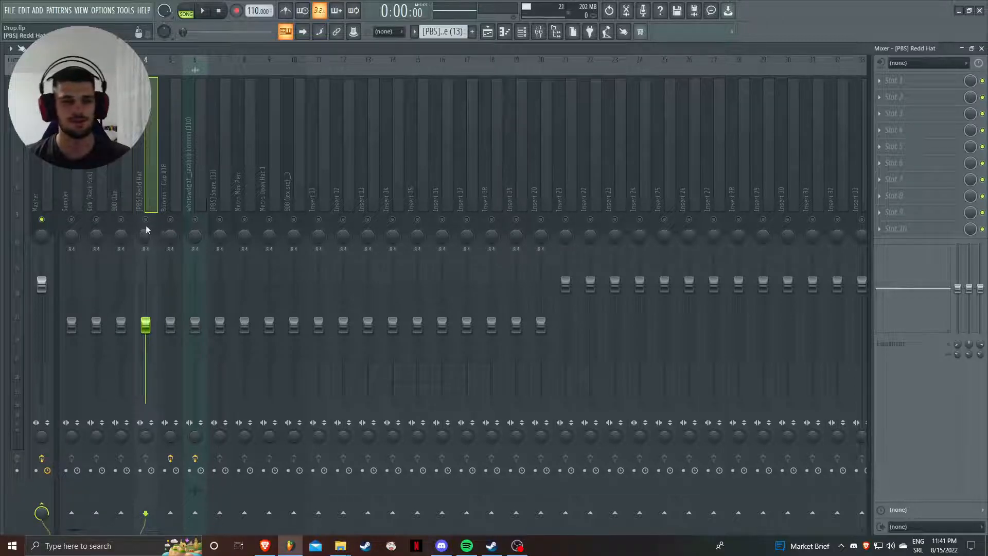
Try combinations of unmuted Sampler, Kick, 808 Clap, [PBS] Redd Hat and [PBS] Snare (13) mixer tracks, and mute them all again.
{"action": "left_click", "coordinate": [119, 226]}
{"action": "left_click", "coordinate": [95, 221]}
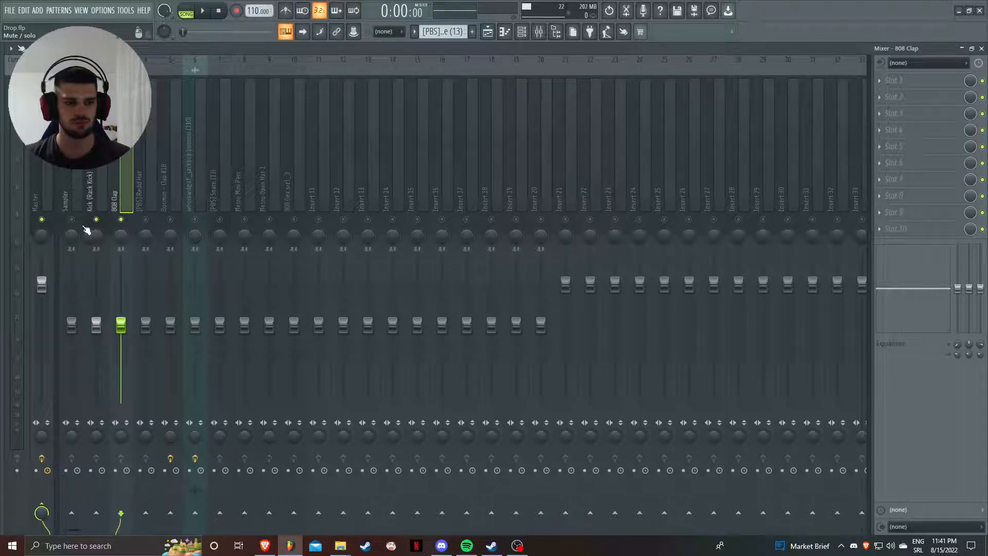
{"action": "left_click", "coordinate": [121, 220]}
{"action": "left_click", "coordinate": [146, 220]}
{"action": "left_click", "coordinate": [220, 220]}
{"action": "left_click", "coordinate": [264, 232]}
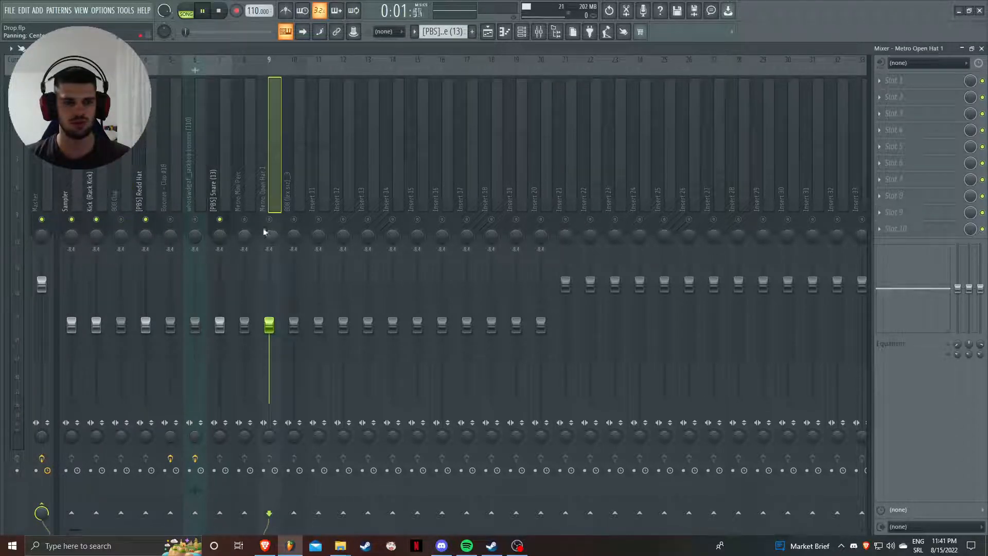
{"action": "left_click", "coordinate": [146, 220]}
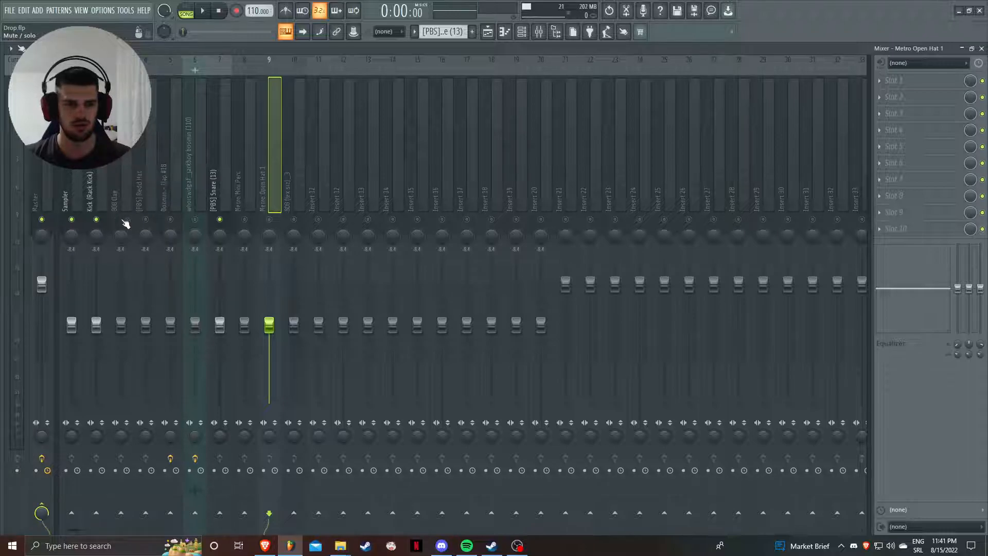
{"action": "left_click", "coordinate": [219, 228]}
{"action": "left_click", "coordinate": [223, 220]}
{"action": "right_click", "coordinate": [223, 237]}
{"action": "left_click", "coordinate": [229, 244]}
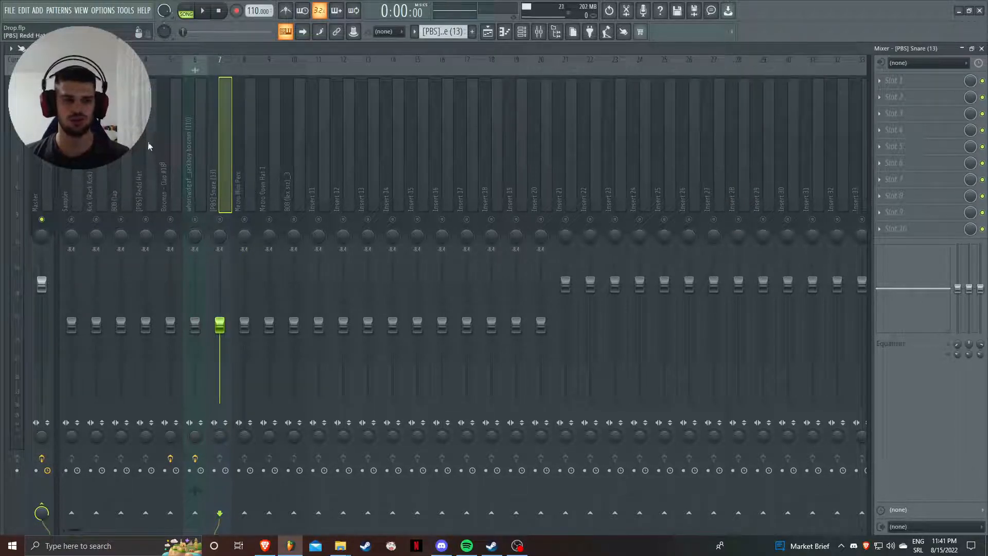
Go through individual mixer tracks and select track 6, the jackboy boomin (110) loop.
{"action": "left_click", "coordinate": [155, 126]}
{"action": "left_click", "coordinate": [323, 116]}
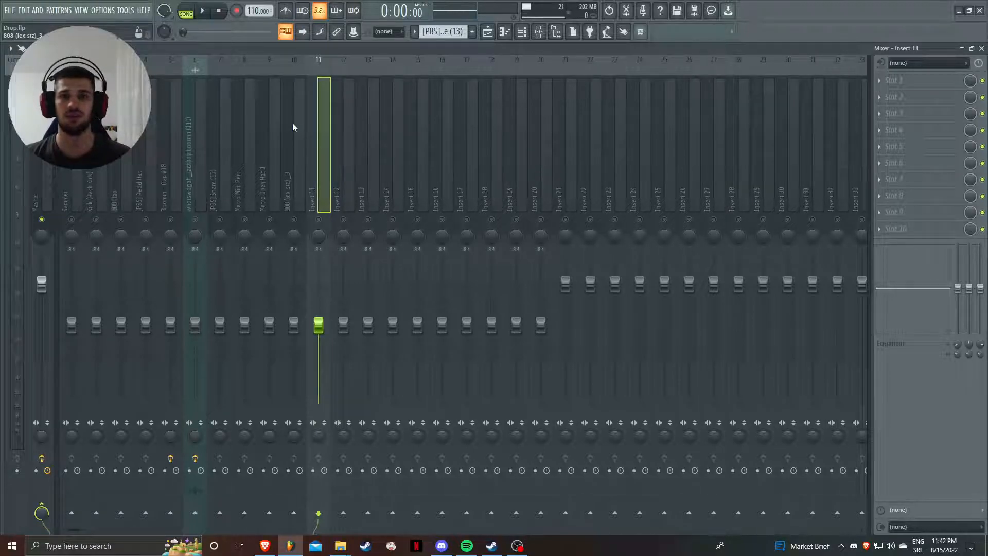
{"action": "left_click", "coordinate": [227, 126]}
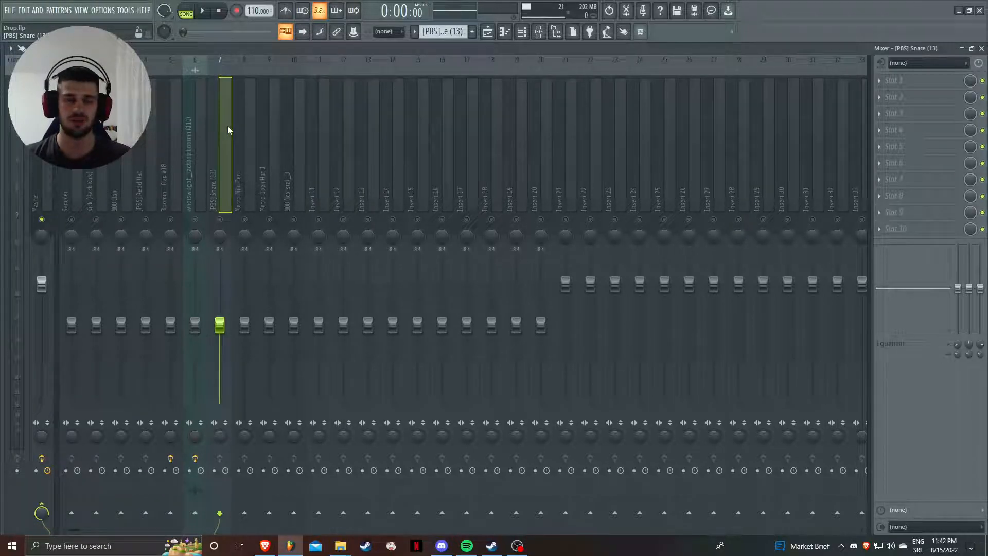
{"action": "left_click", "coordinate": [201, 125]}
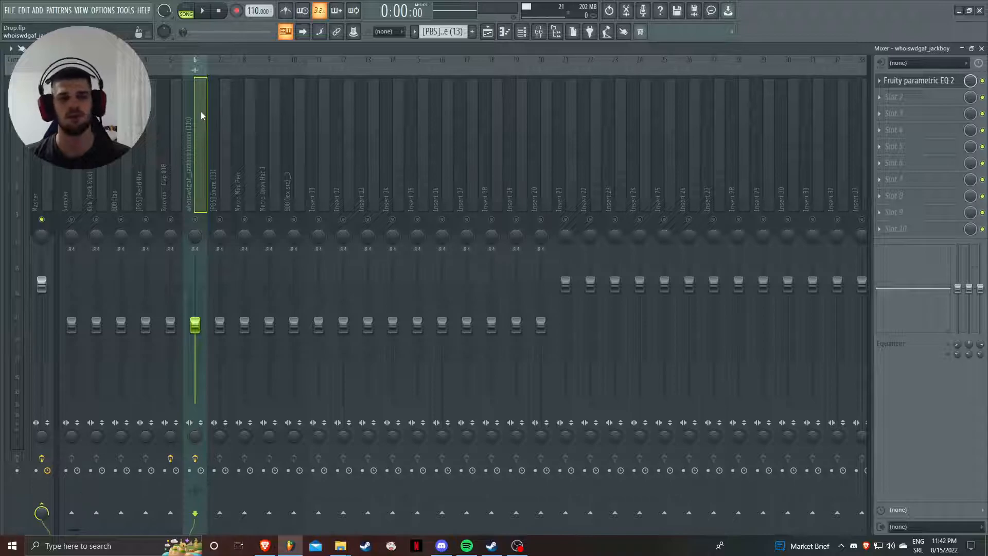